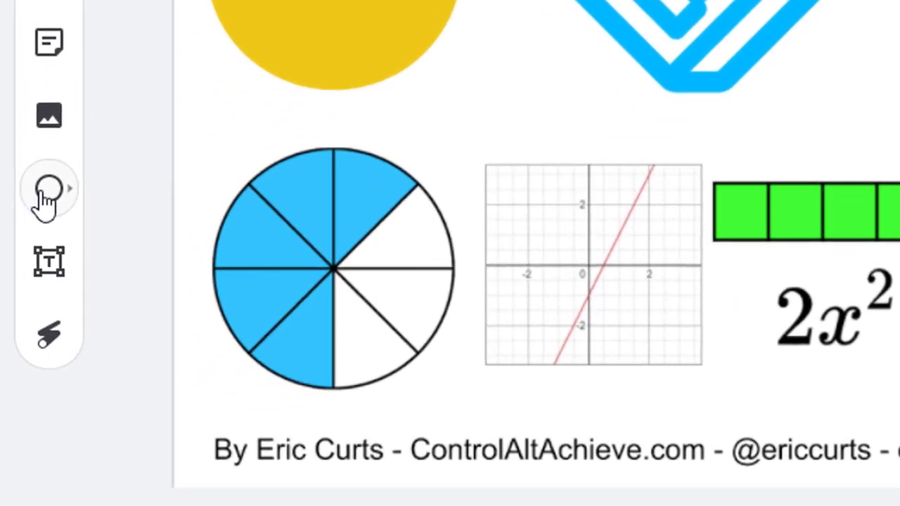
# - Expand the Circle tool's flyout to see the available shape types
pyautogui.click(46, 197)
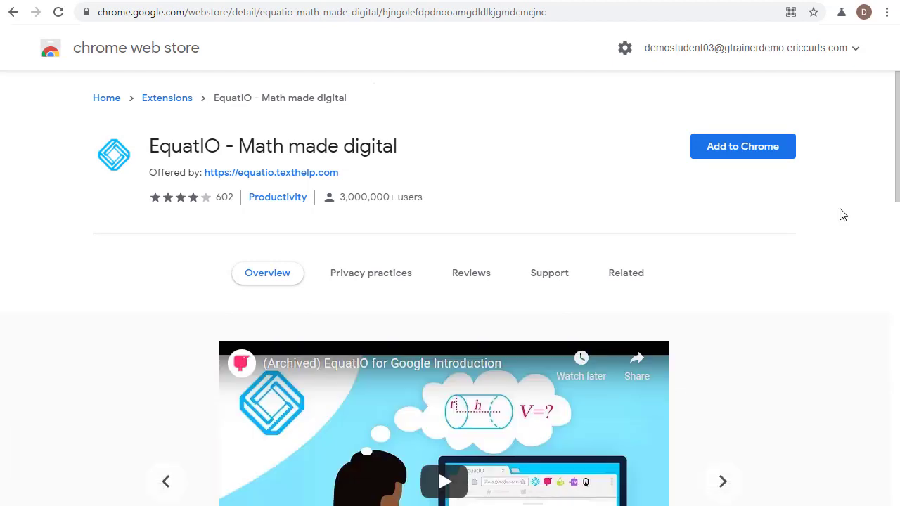
# - Add the EquatIO extension to Chrome and pin it to the toolbar
pyautogui.click(747, 152)
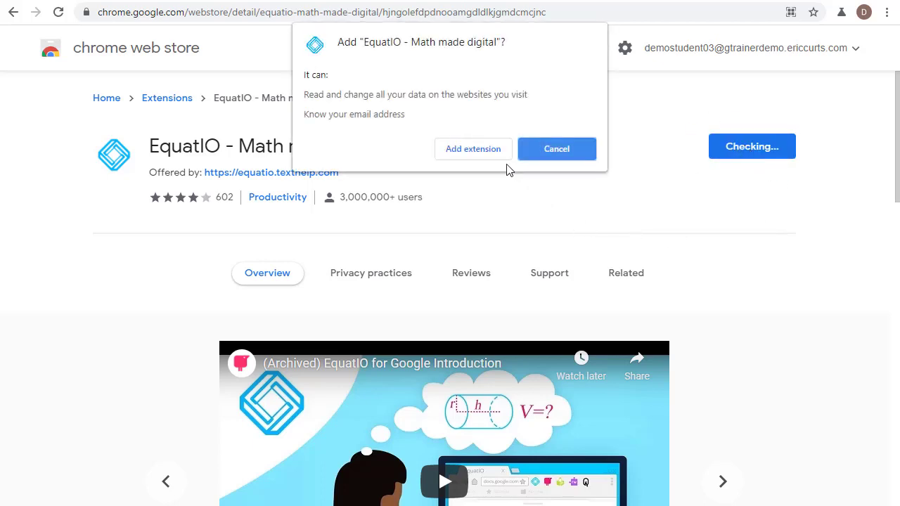
pyautogui.click(483, 148)
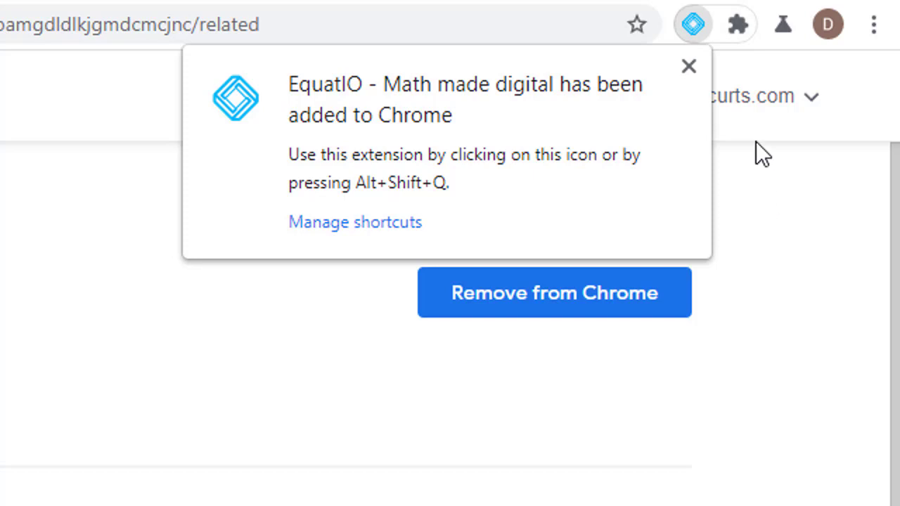
pyautogui.click(742, 28)
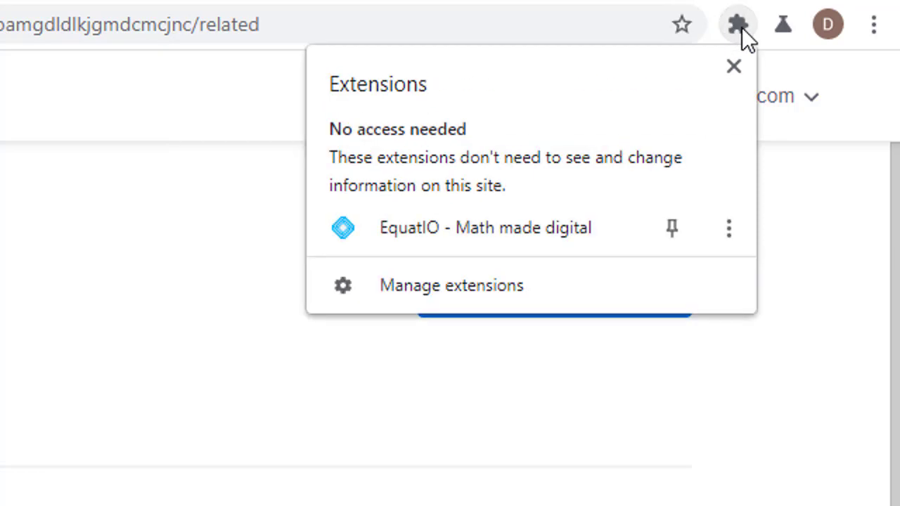
pyautogui.click(673, 229)
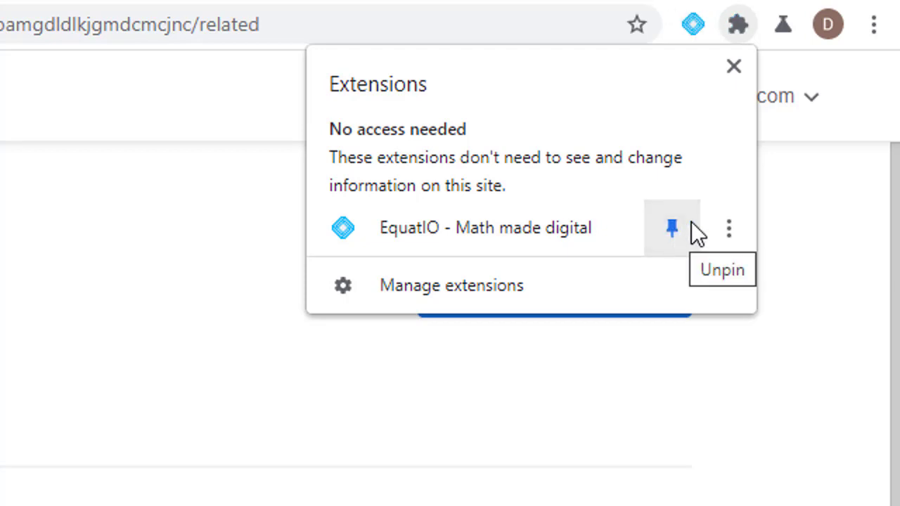
pyautogui.click(826, 243)
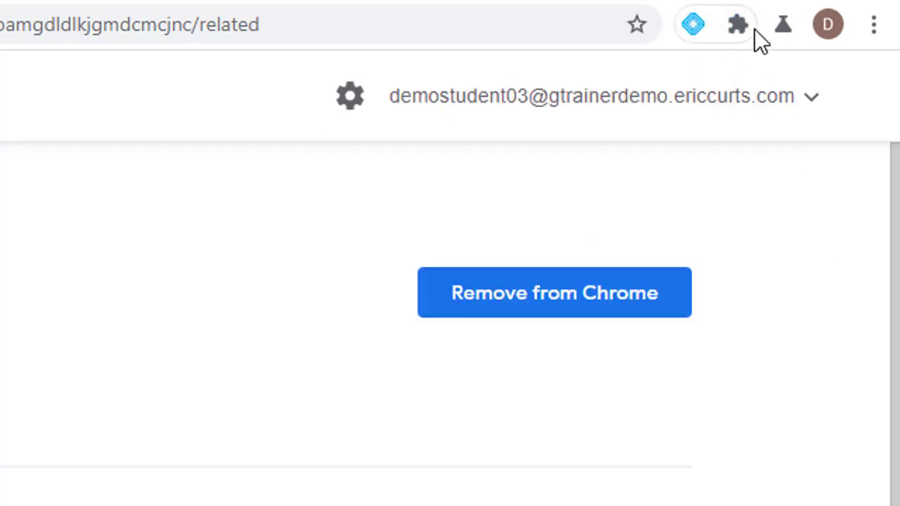
# - Go from texthelp's Free for Teachers page to EquatIO's K-12 sign-up form and scroll through it
pyautogui.click(692, 24)
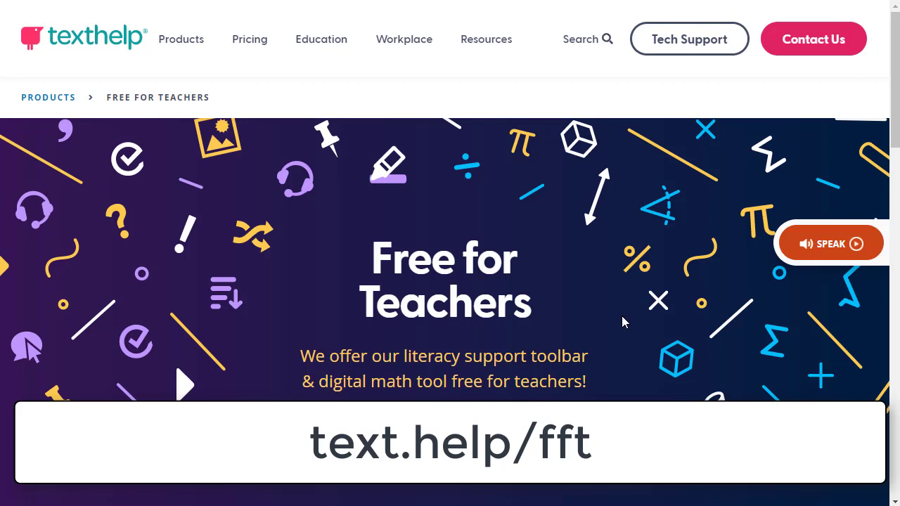
pyautogui.scroll(-4, 622, 317)
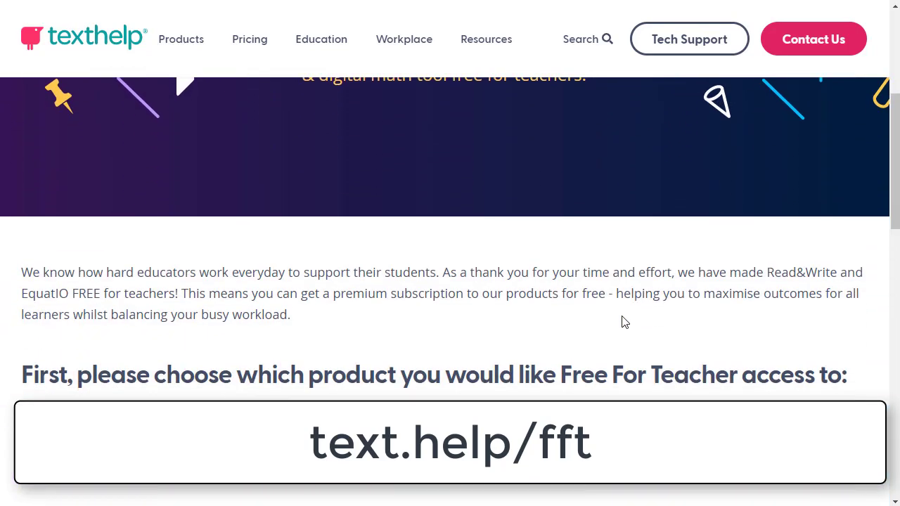
pyautogui.scroll(-2, 623, 322)
pyautogui.click(550, 304)
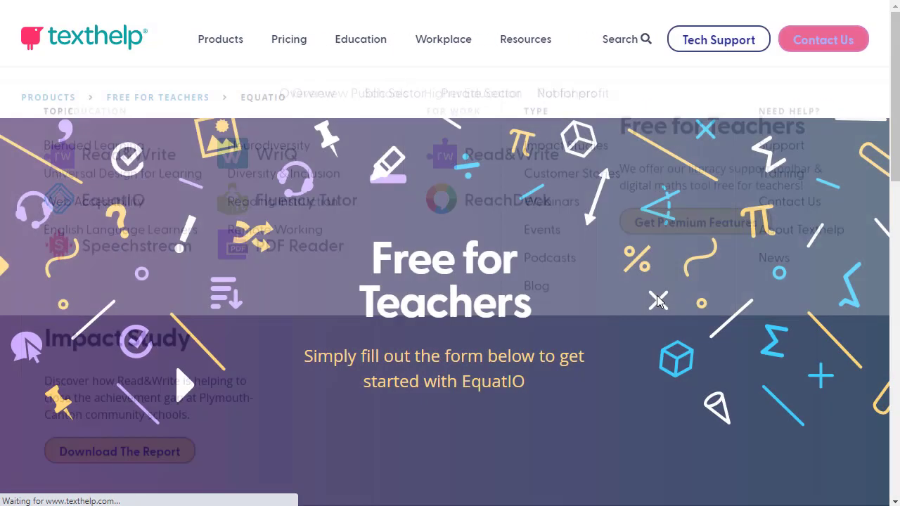
pyautogui.scroll(-8, 658, 302)
pyautogui.scroll(-10, 658, 303)
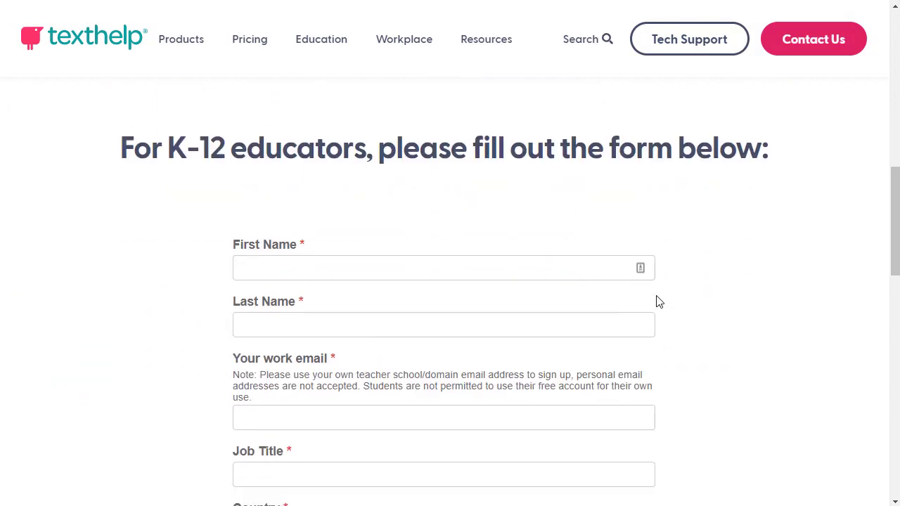
pyautogui.scroll(-1, 657, 303)
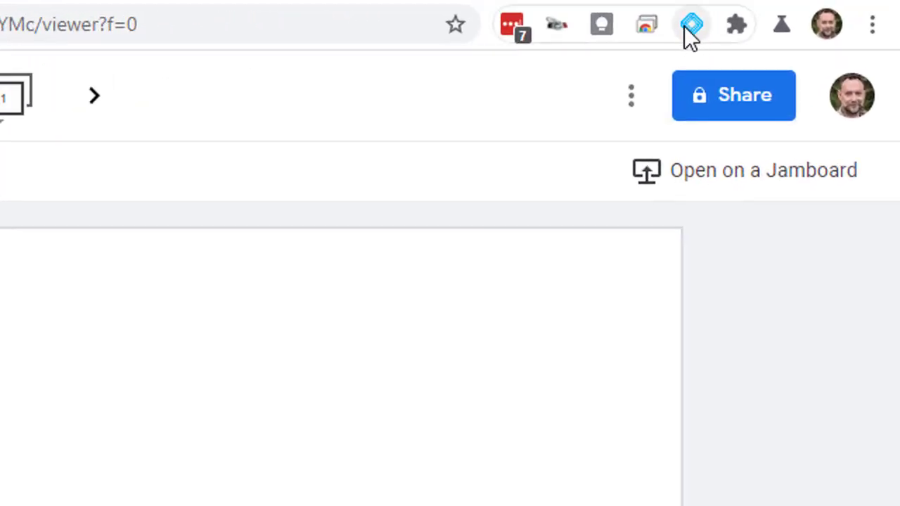
# - Launch the EquatIO toolbar over the Untitled Jam and go full screen with F11
pyautogui.click(691, 27)
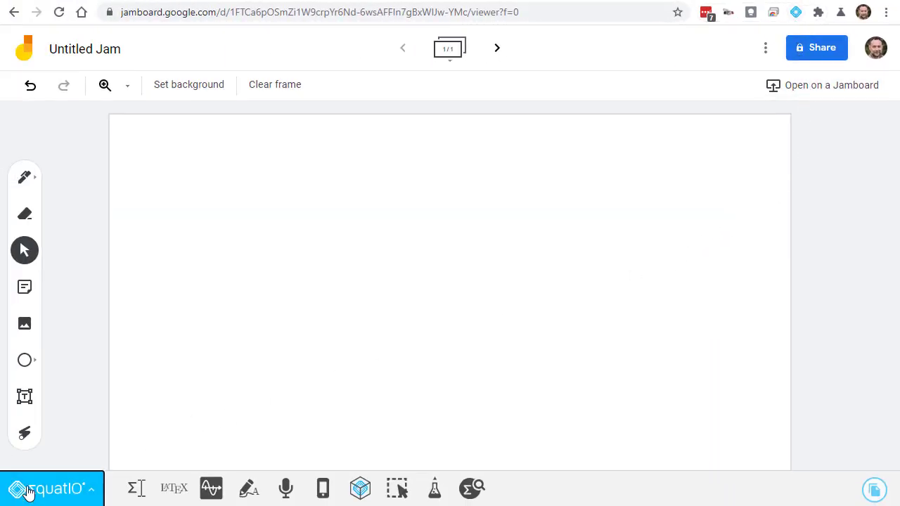
pyautogui.press('F11')
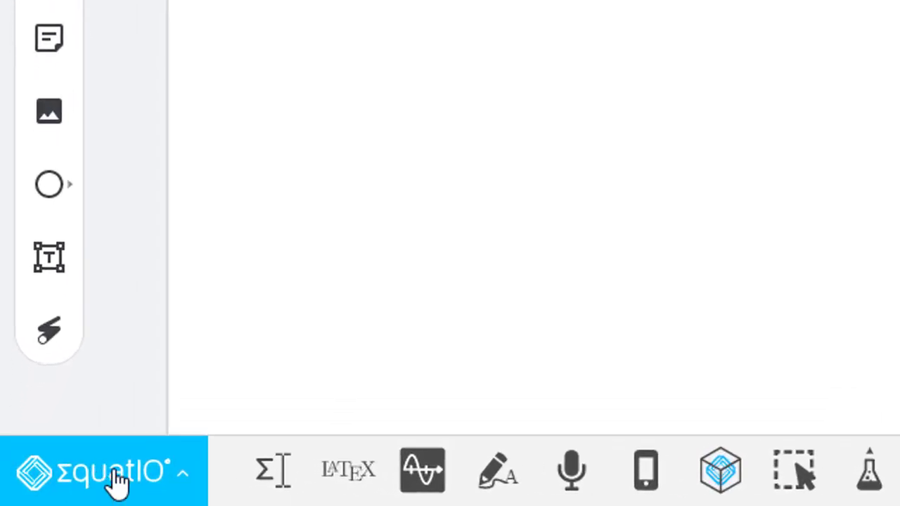
pyautogui.click(116, 493)
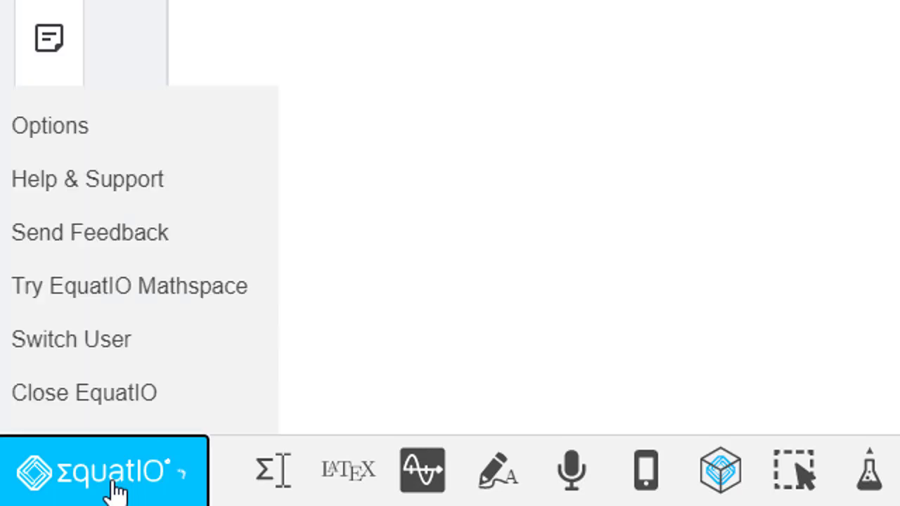
pyautogui.click(176, 128)
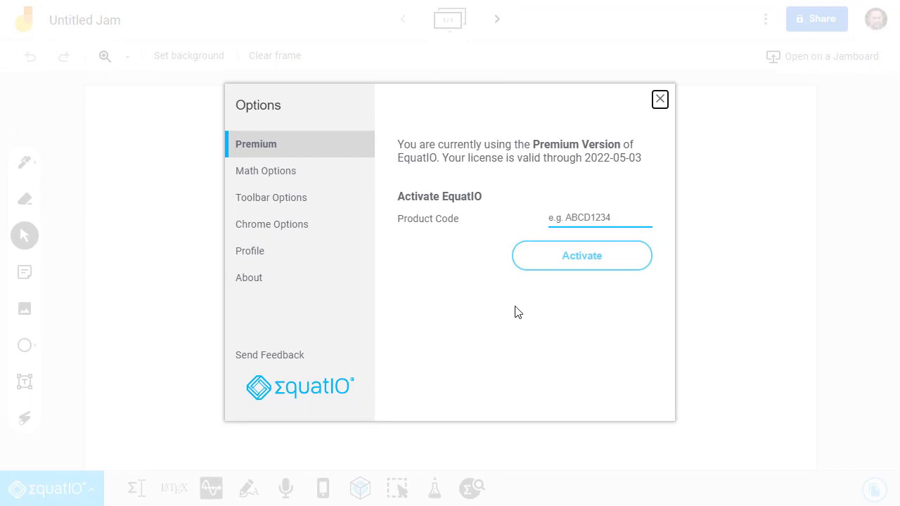
pyautogui.click(288, 175)
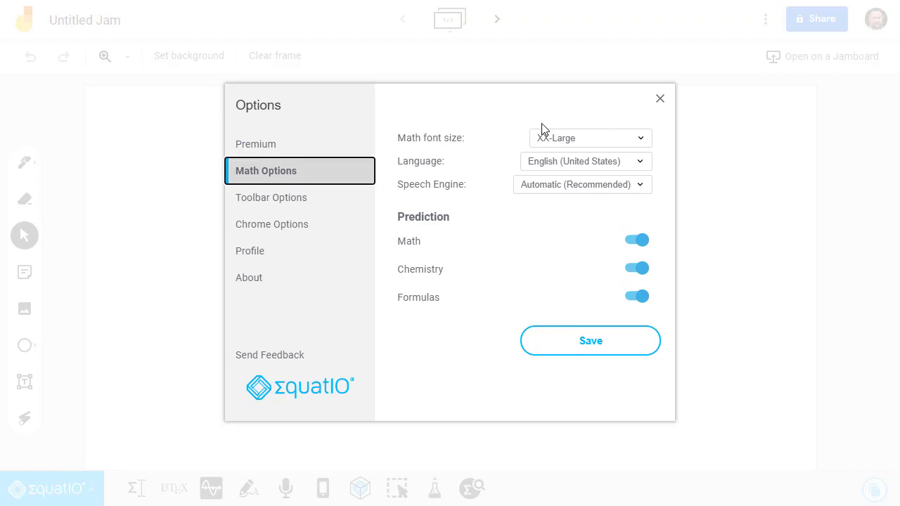
pyautogui.click(630, 139)
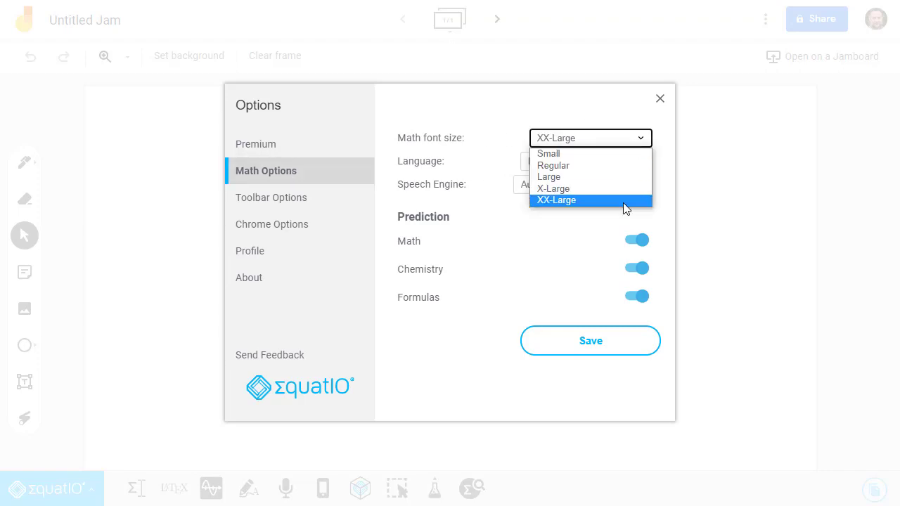
pyautogui.click(501, 131)
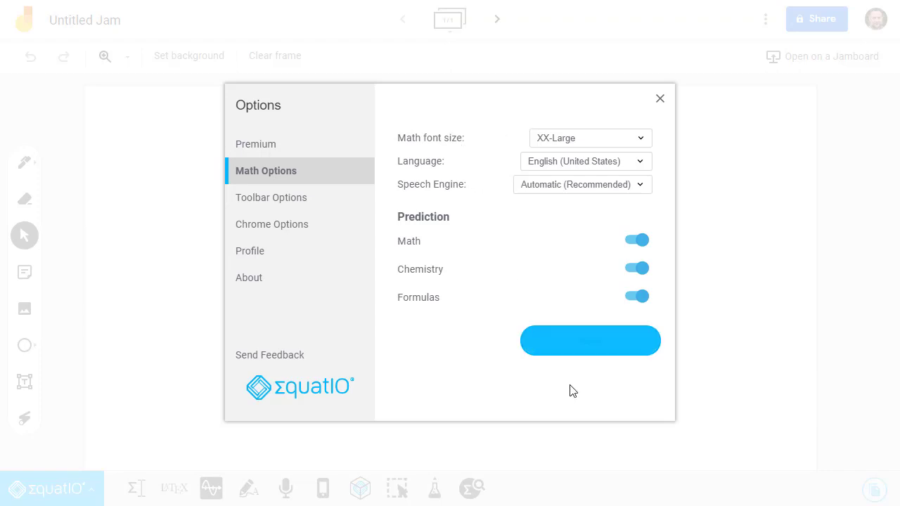
pyautogui.click(603, 344)
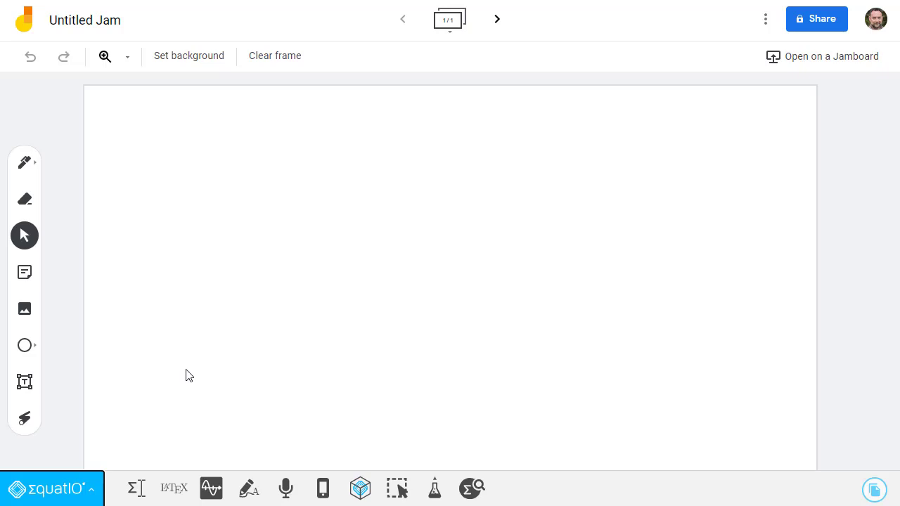
pyautogui.click(137, 490)
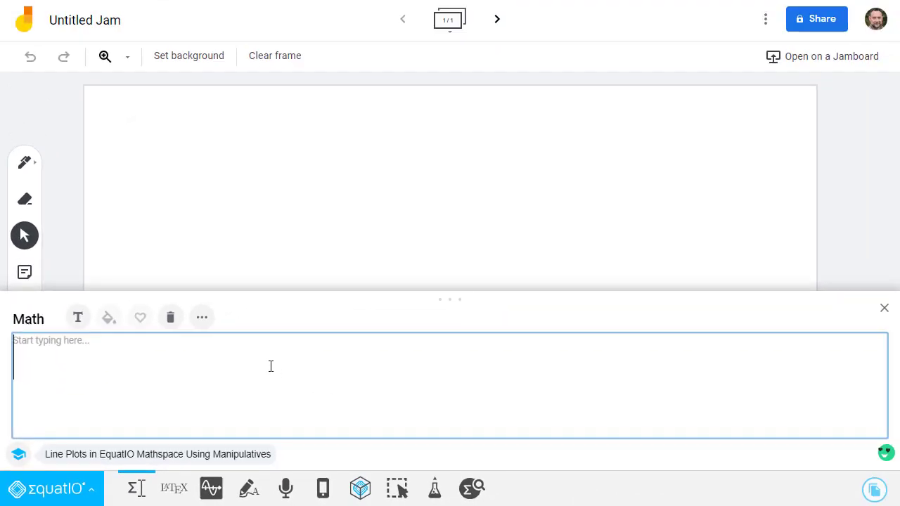
pyautogui.write('2')
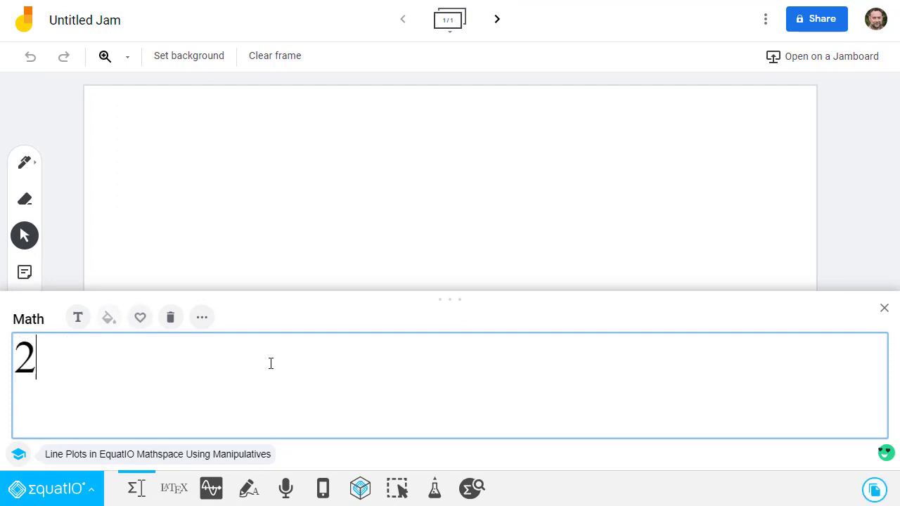
pyautogui.write('xsq')
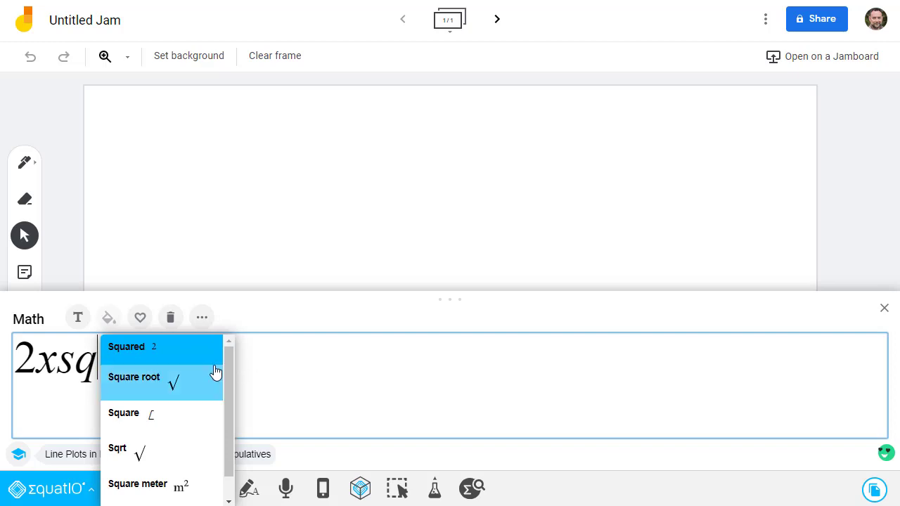
pyautogui.click(177, 361)
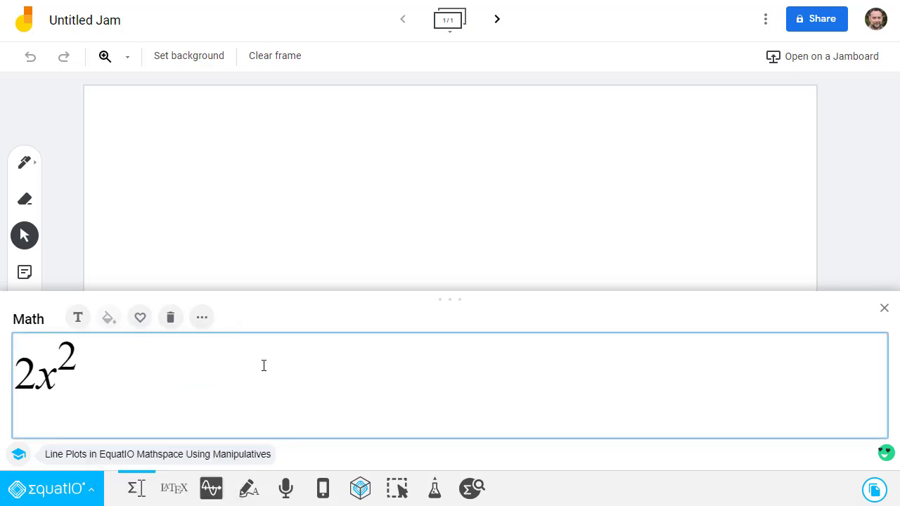
pyautogui.write('+ 3xsq')
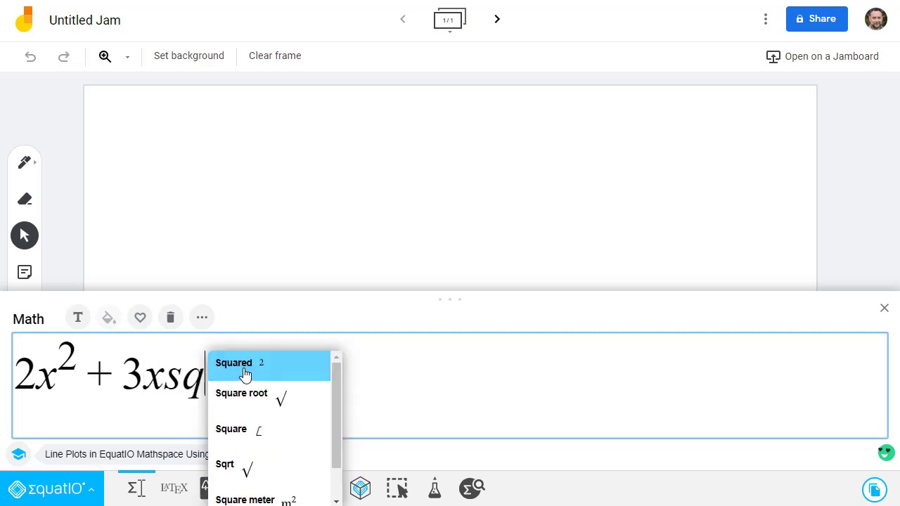
pyautogui.click(242, 373)
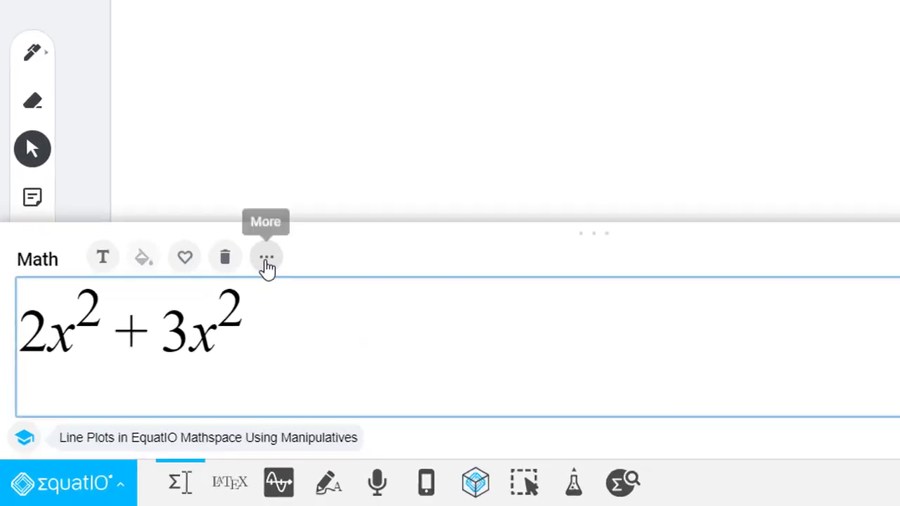
pyautogui.click(202, 318)
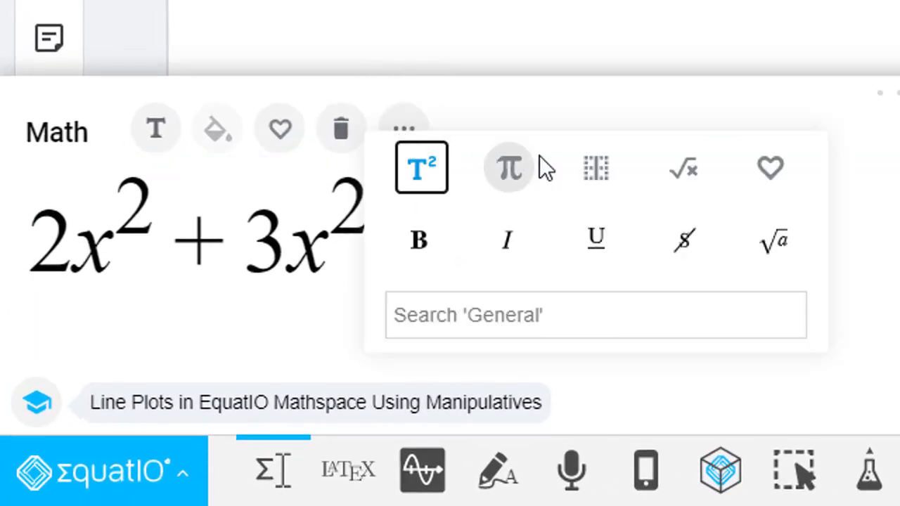
pyautogui.click(519, 168)
pyautogui.scroll(-10, 676, 255)
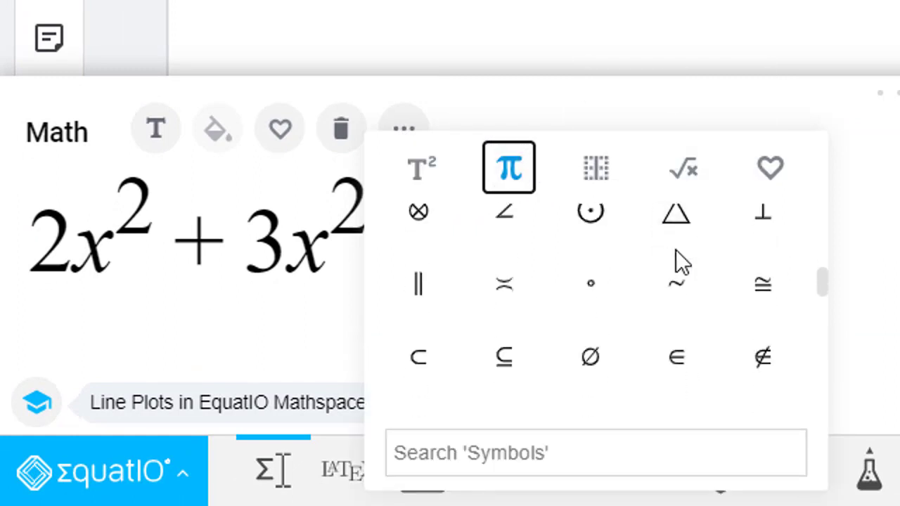
pyautogui.click(587, 172)
pyautogui.scroll(-10, 738, 244)
pyautogui.scroll(-1, 737, 243)
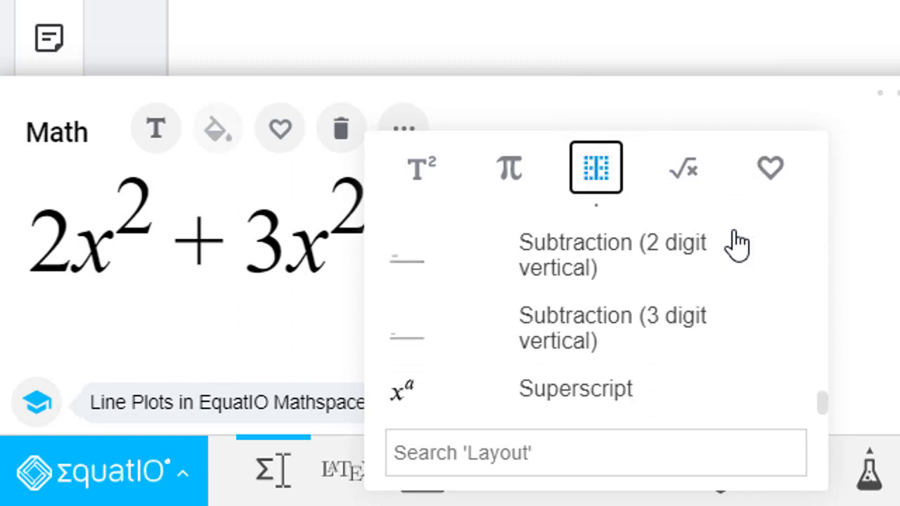
pyautogui.click(683, 179)
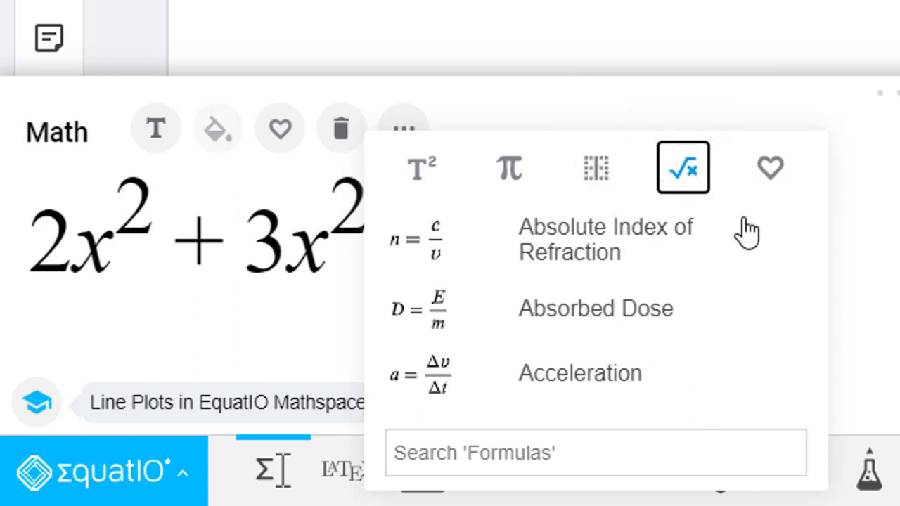
pyautogui.moveTo(821, 211); pyautogui.dragTo(821, 416)
pyautogui.click(868, 221)
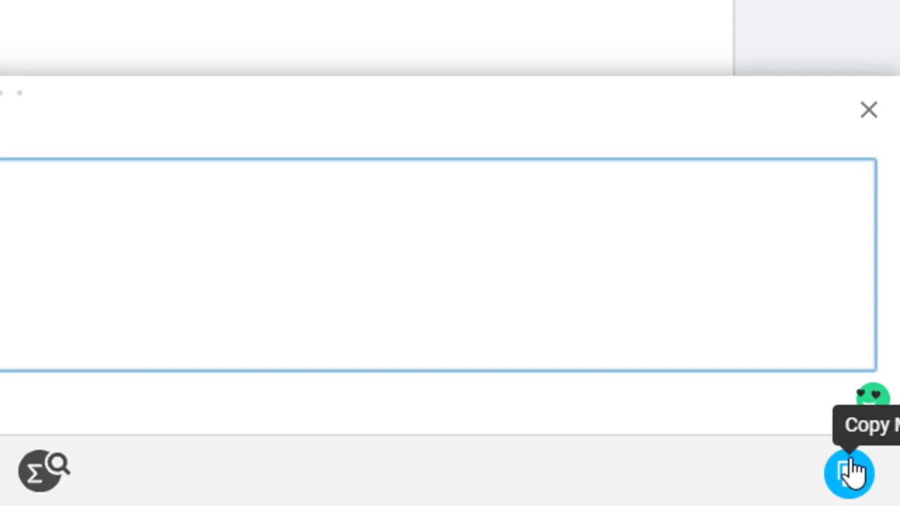
# - Copy 2x² + 3x² from EquatIO as an image and paste it onto the frame
pyautogui.click(852, 480)
pyautogui.click(862, 477)
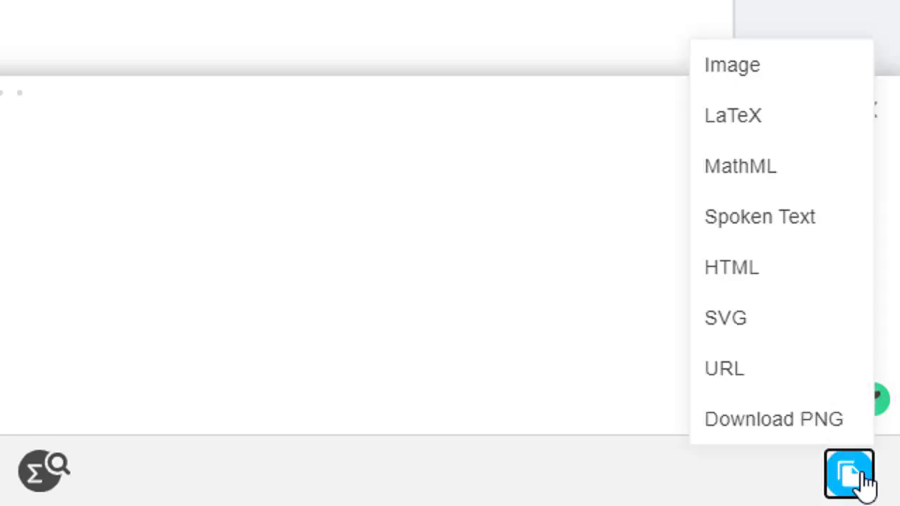
pyautogui.click(744, 74)
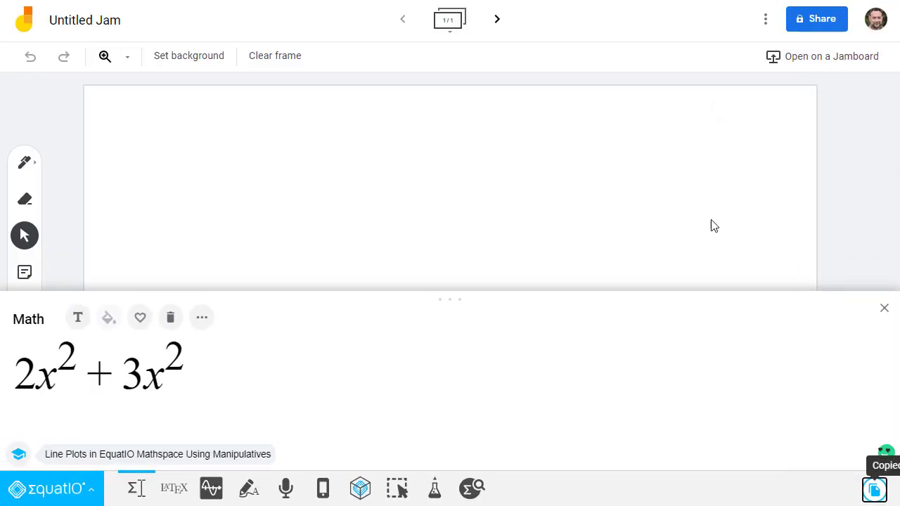
pyautogui.click(884, 308)
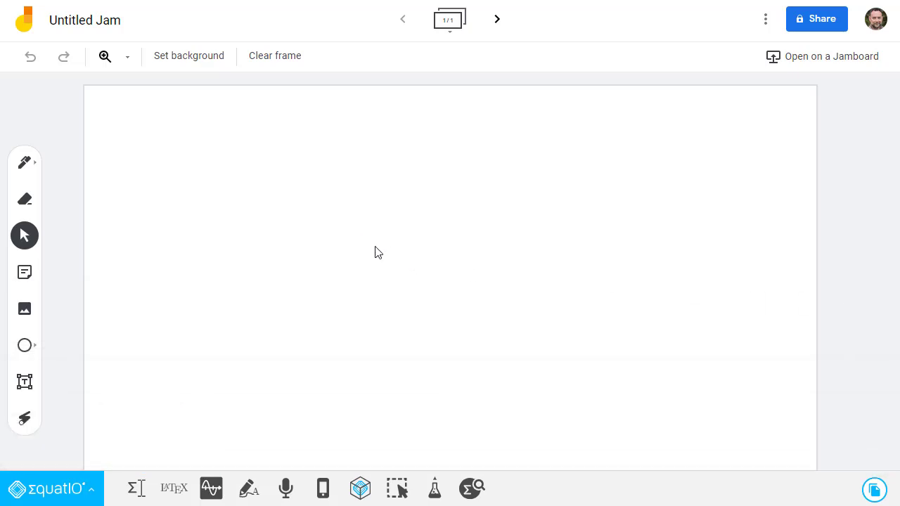
pyautogui.hotkey('ctrl', 'v')
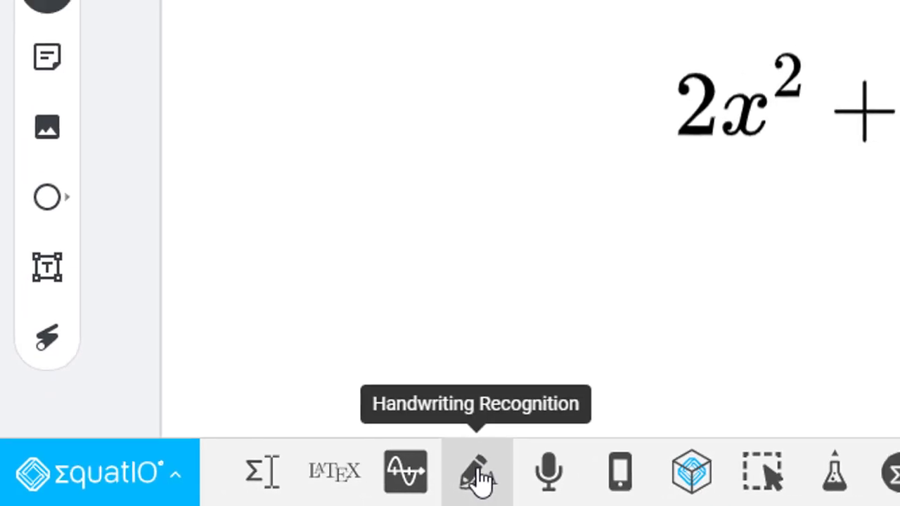
# - Handwrite 2/5 + 1/5 in EquatIO's Handwriting Recognition panel
pyautogui.click(497, 475)
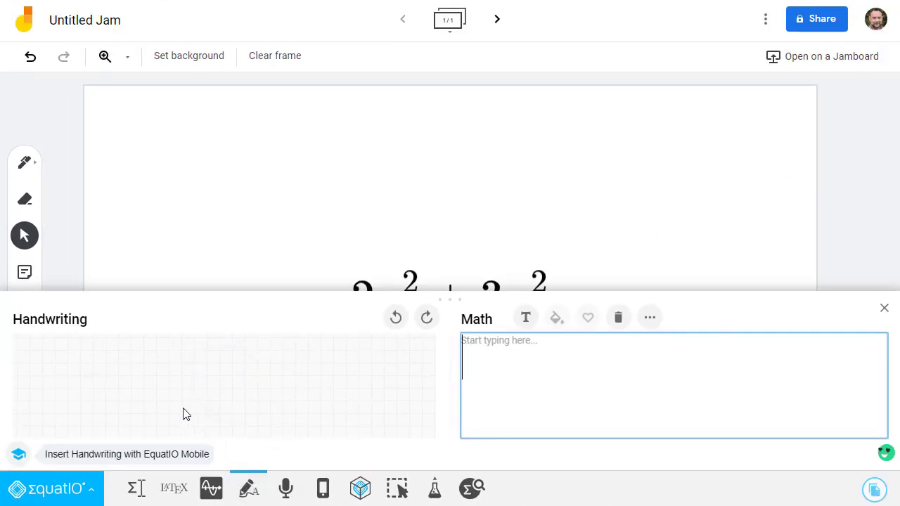
pyautogui.moveTo(58, 347)
pyautogui.mouseDown()
pyautogui.moveTo(66, 371)
pyautogui.moveTo(74, 366)
pyautogui.moveTo(92, 381)
pyautogui.moveTo(63, 394)
pyautogui.moveTo(84, 404)
pyautogui.moveTo(78, 424)
pyautogui.mouseUp()
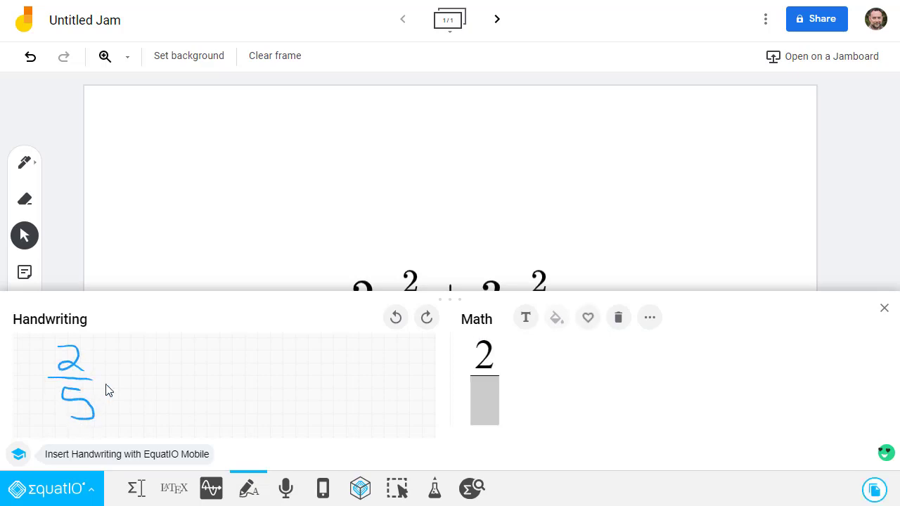
pyautogui.moveTo(127, 366)
pyautogui.mouseDown()
pyautogui.moveTo(122, 396)
pyautogui.moveTo(141, 377)
pyautogui.mouseUp()
pyautogui.moveTo(172, 344)
pyautogui.mouseDown()
pyautogui.moveTo(166, 387)
pyautogui.moveTo(187, 384)
pyautogui.moveTo(161, 396)
pyautogui.moveTo(177, 406)
pyautogui.moveTo(162, 421)
pyautogui.mouseUp()
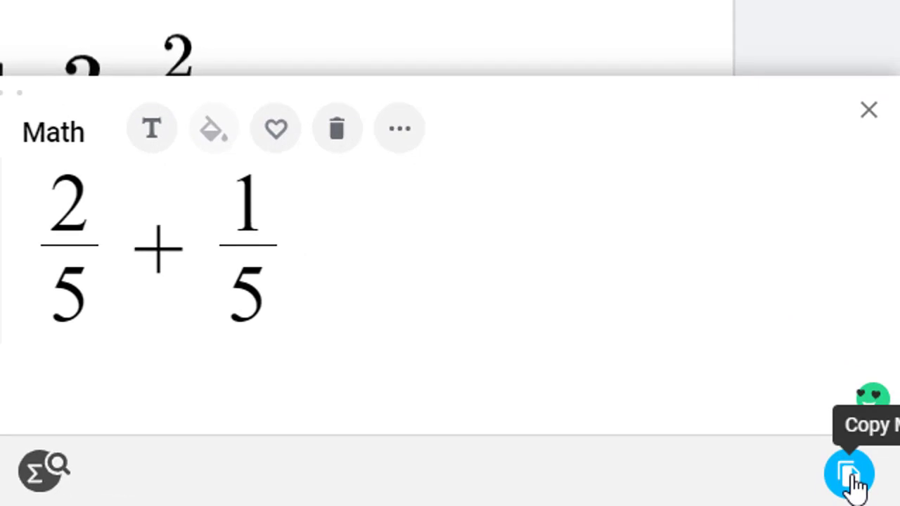
# - Paste 2/5 + 1/5 onto the frame as an image and move it to the upper right
pyautogui.click(853, 486)
pyautogui.click(760, 72)
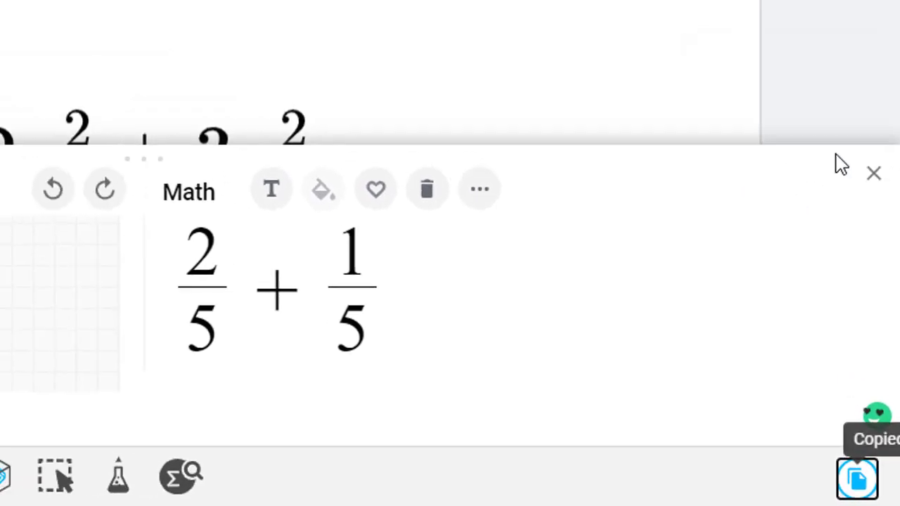
pyautogui.click(873, 173)
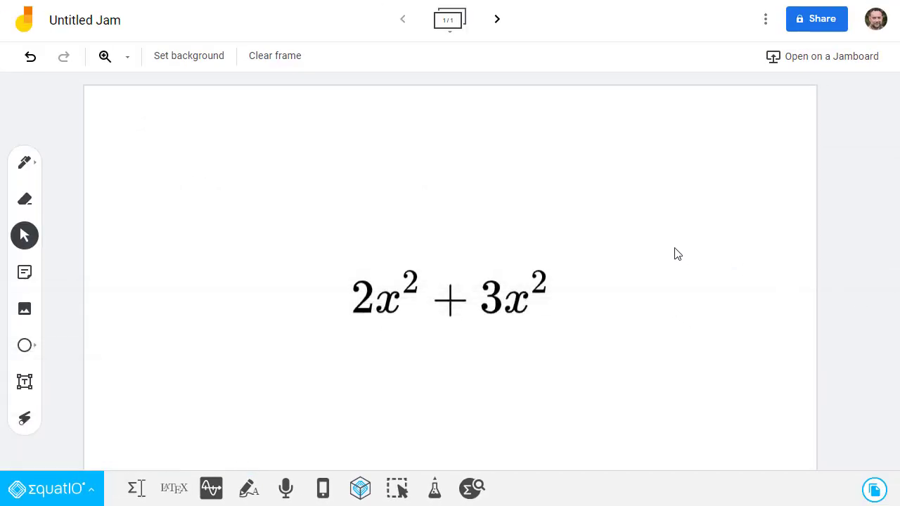
pyautogui.hotkey('ctrl', 'v')
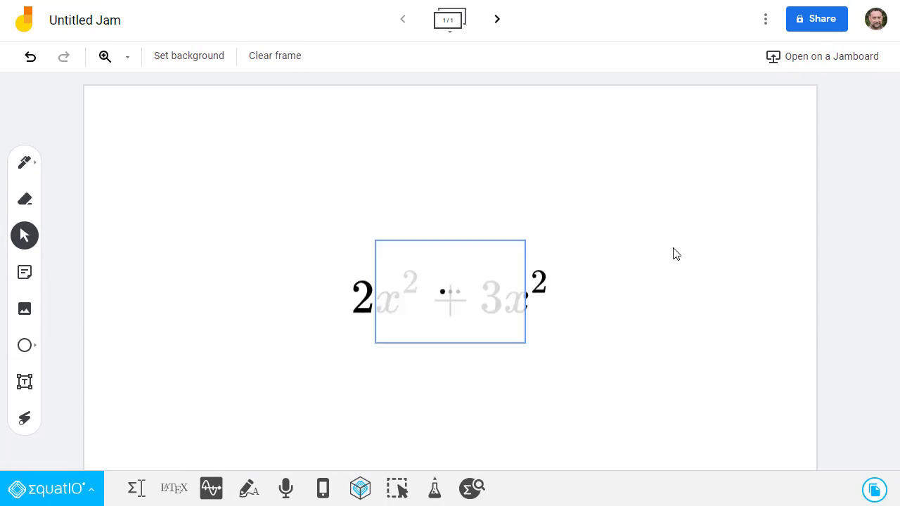
pyautogui.moveTo(504, 268); pyautogui.dragTo(697, 160)
# - Graph y = 2x + 1 in EquatIO's Graph Editor, replacing the old expression
pyautogui.click(731, 329)
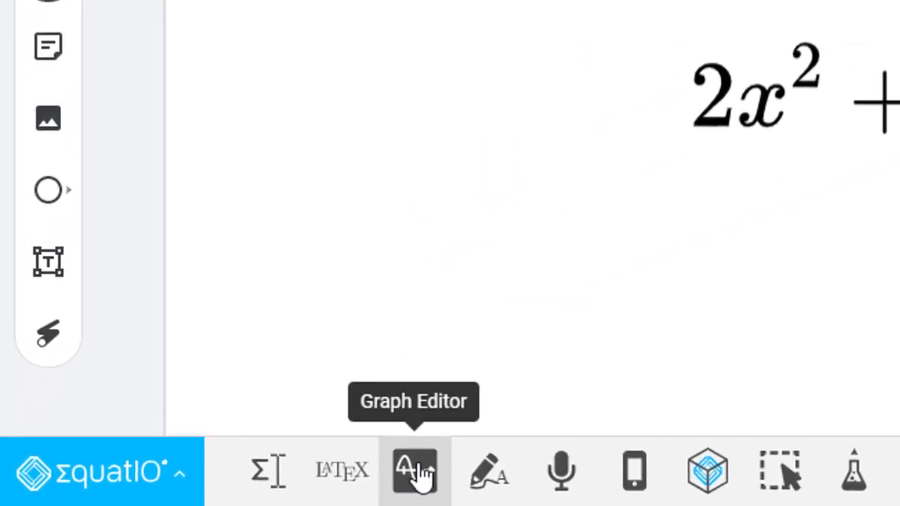
pyautogui.click(425, 471)
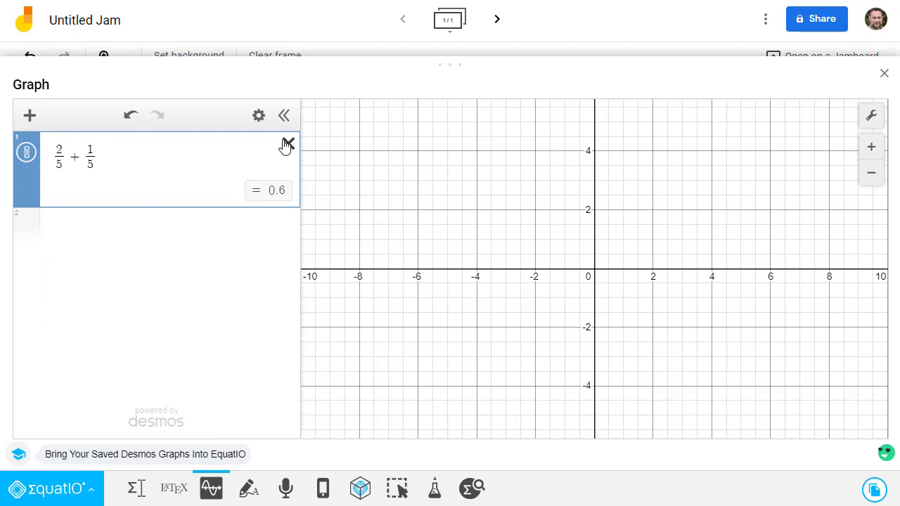
pyautogui.click(287, 144)
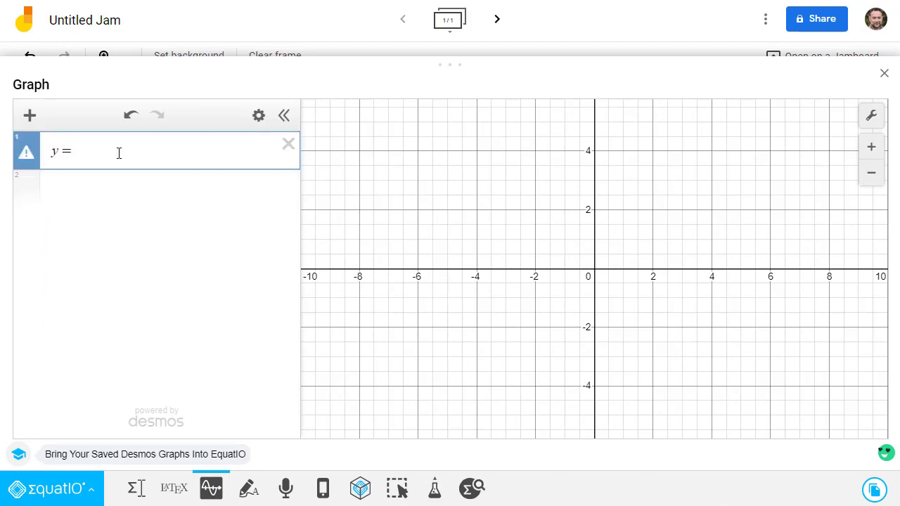
pyautogui.write('y = 2x + 1')
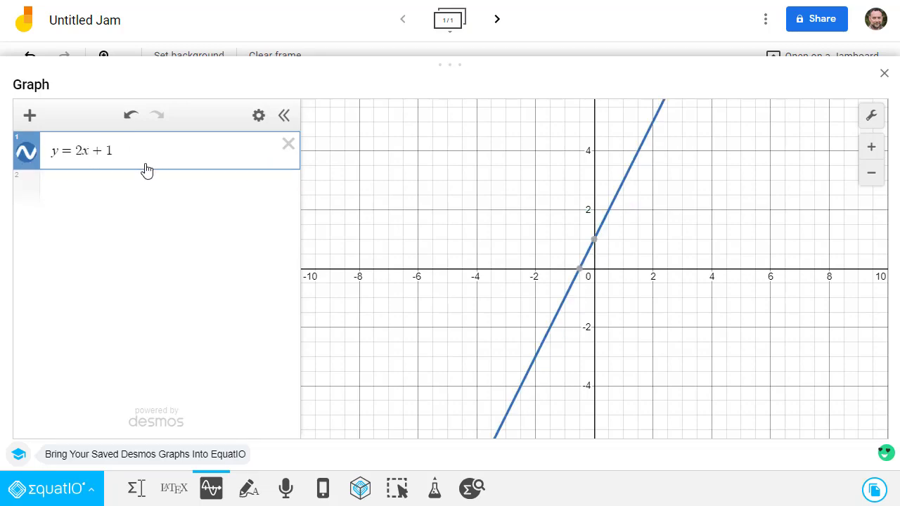
# - Paste the y = 2x + 1 graph onto the frame as an image at the top left
pyautogui.click(875, 490)
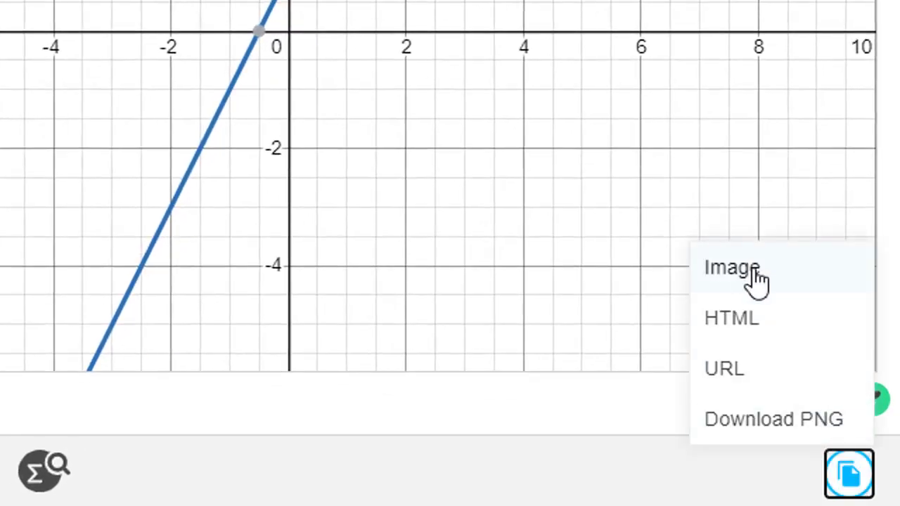
pyautogui.click(753, 278)
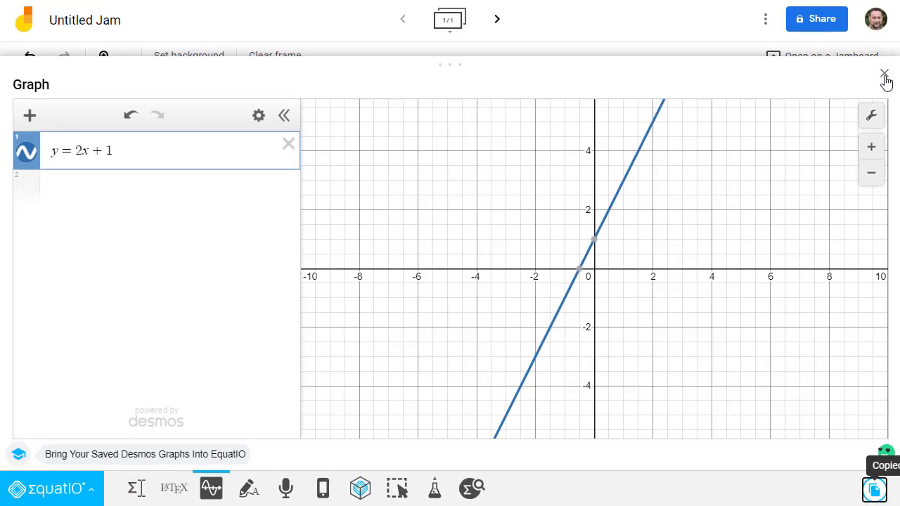
pyautogui.click(884, 76)
pyautogui.hotkey('ctrl', 'v')
pyautogui.moveTo(424, 225); pyautogui.dragTo(210, 127)
pyautogui.click(160, 402)
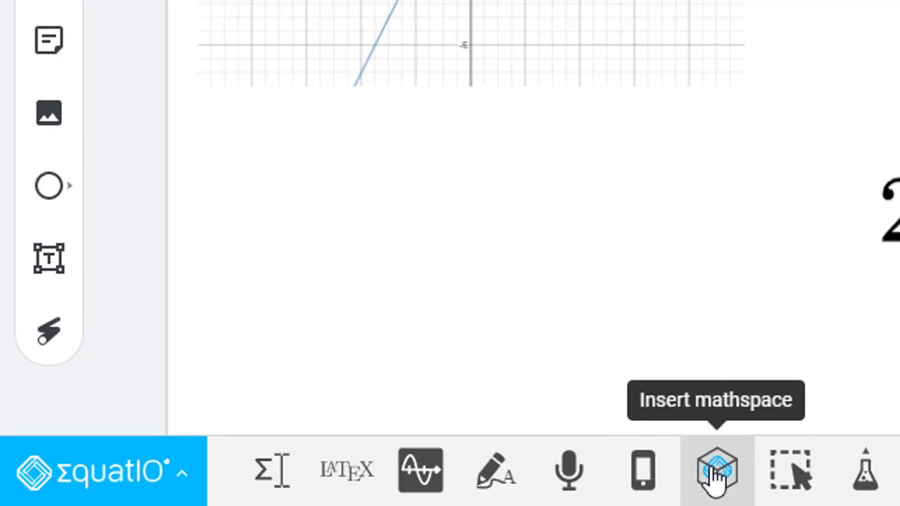
# - Open a new mathspace, browse its full Shapes list, then show the Smart Shapes palette
pyautogui.click(719, 476)
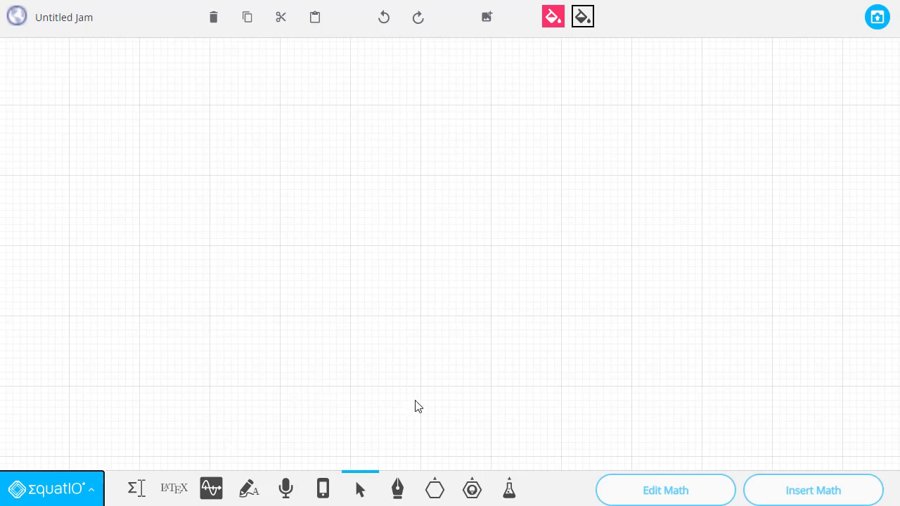
pyautogui.click(435, 491)
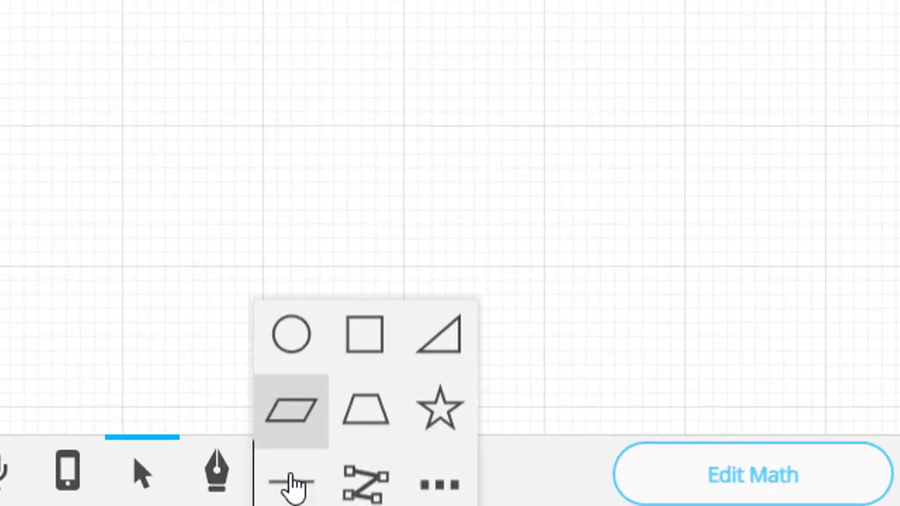
pyautogui.click(438, 413)
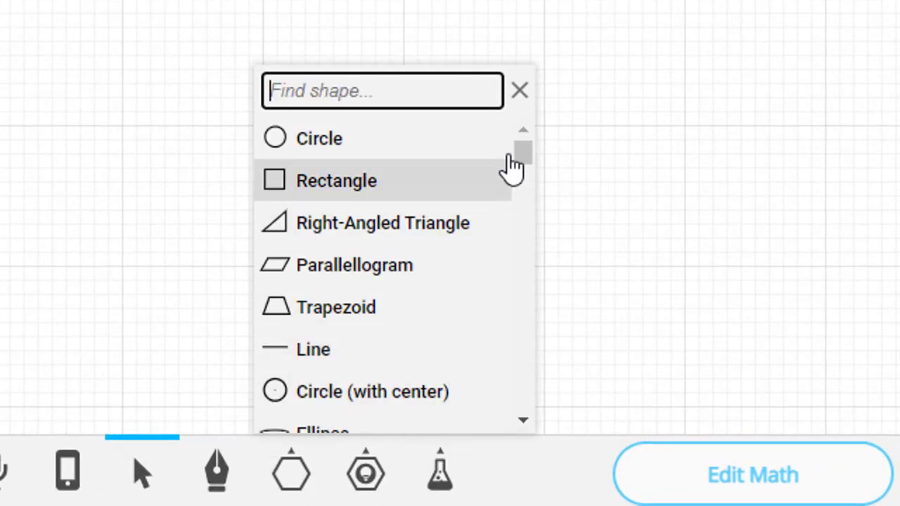
pyautogui.moveTo(521, 143); pyautogui.dragTo(534, 415)
pyautogui.press('Escape')
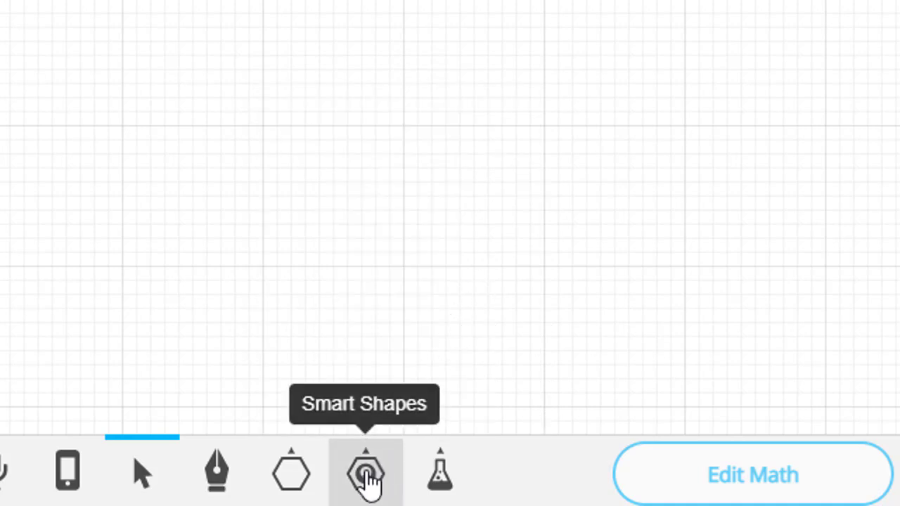
pyautogui.click(366, 477)
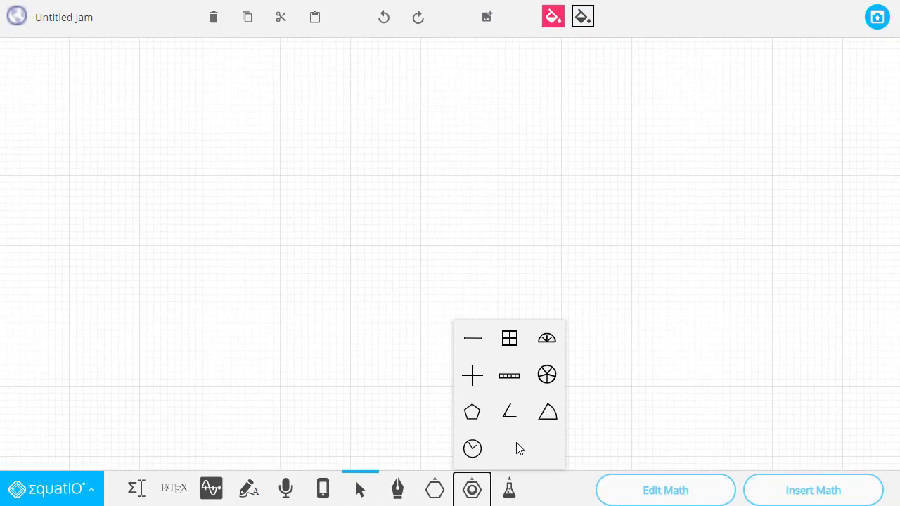
# - Draw a number line across the upper canvas and extend it to nine segments
pyautogui.click(466, 342)
pyautogui.moveTo(89, 147); pyautogui.dragTo(688, 312)
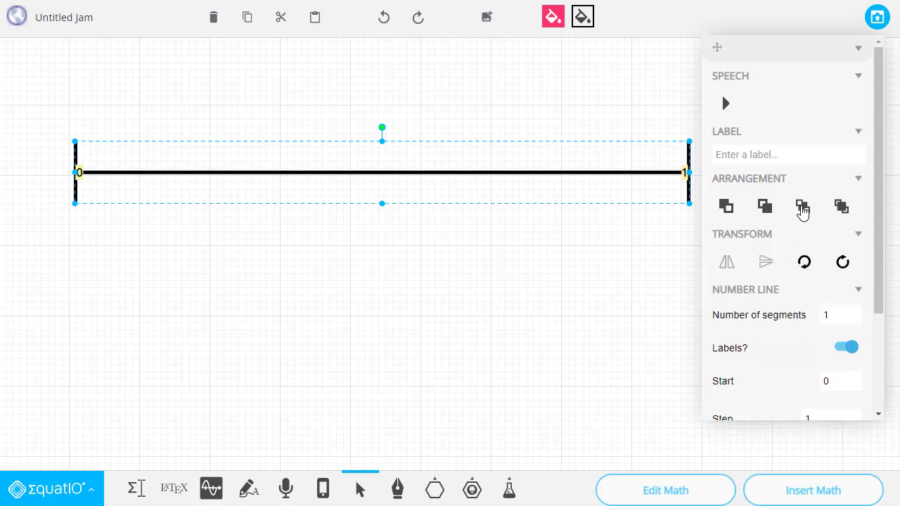
pyautogui.scroll(-2, 786, 311)
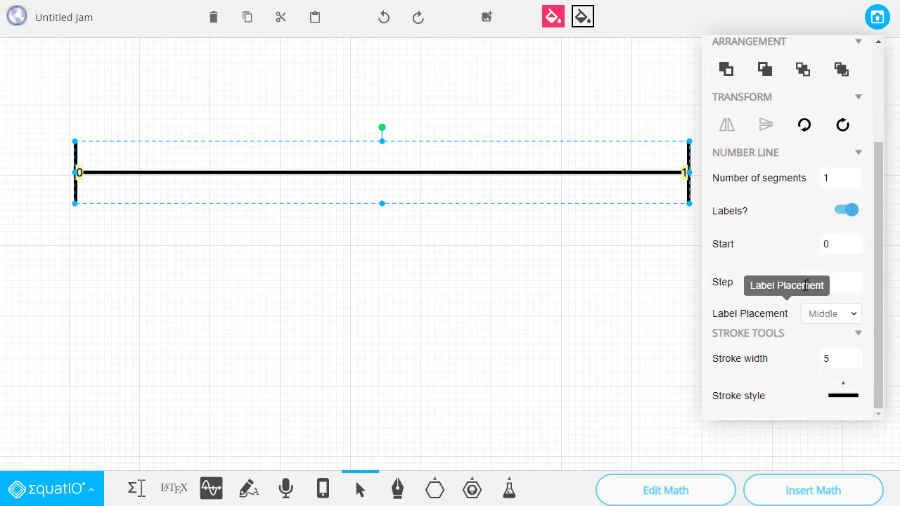
pyautogui.click(848, 176)
pyautogui.click(848, 176)
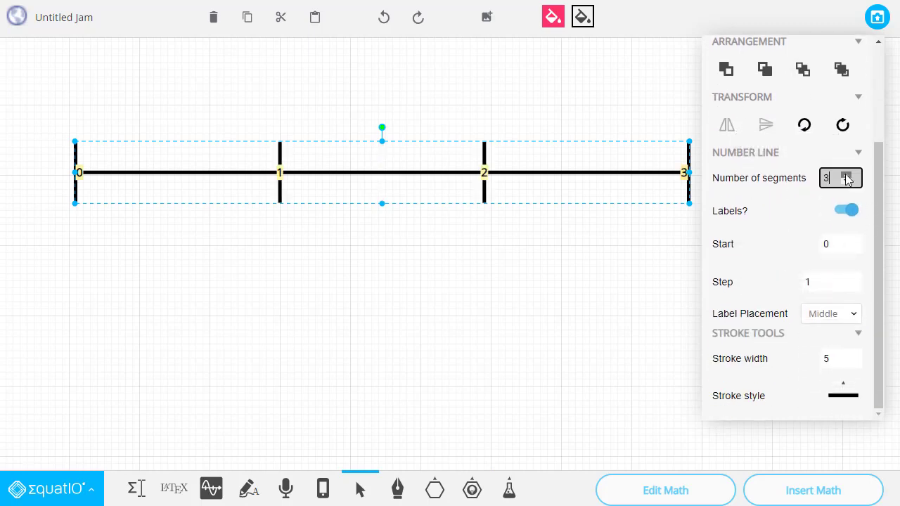
pyautogui.click(847, 176)
pyautogui.click(847, 176)
pyautogui.click(848, 175)
pyautogui.click(848, 176)
pyautogui.click(848, 176)
pyautogui.click(848, 176)
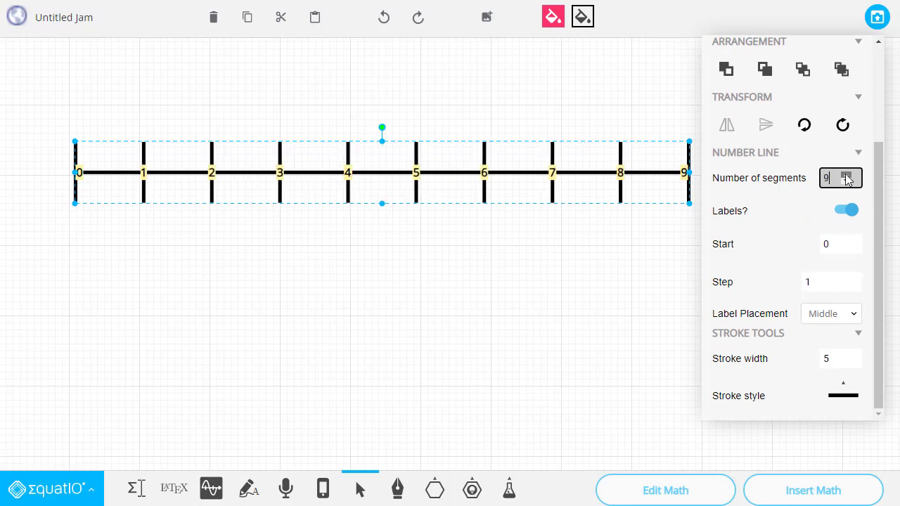
pyautogui.click(848, 176)
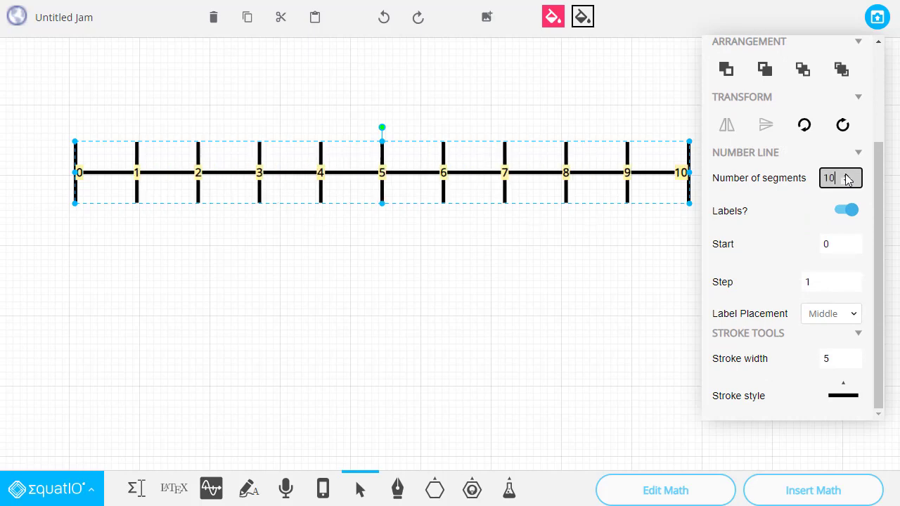
# - Toggle the number line's labels off and on, and try step 2 before returning to 1
pyautogui.click(848, 213)
pyautogui.click(850, 214)
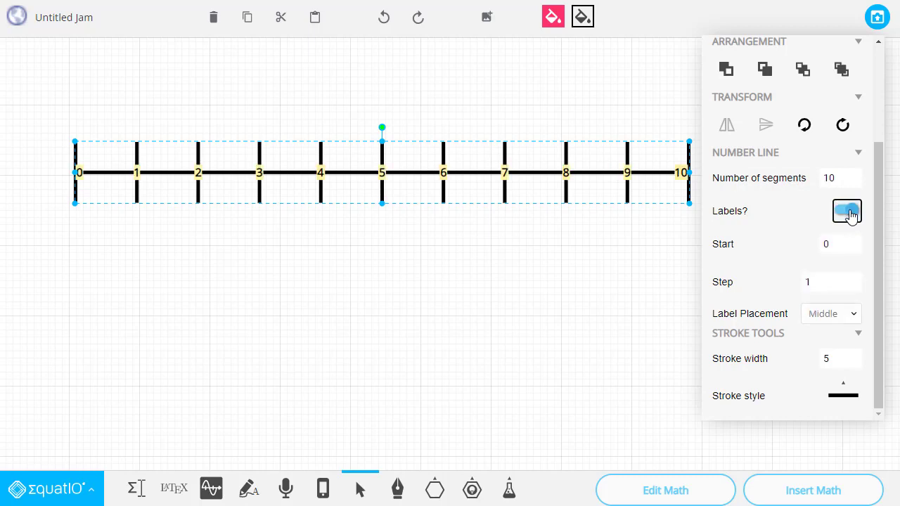
pyautogui.click(847, 280)
pyautogui.click(847, 286)
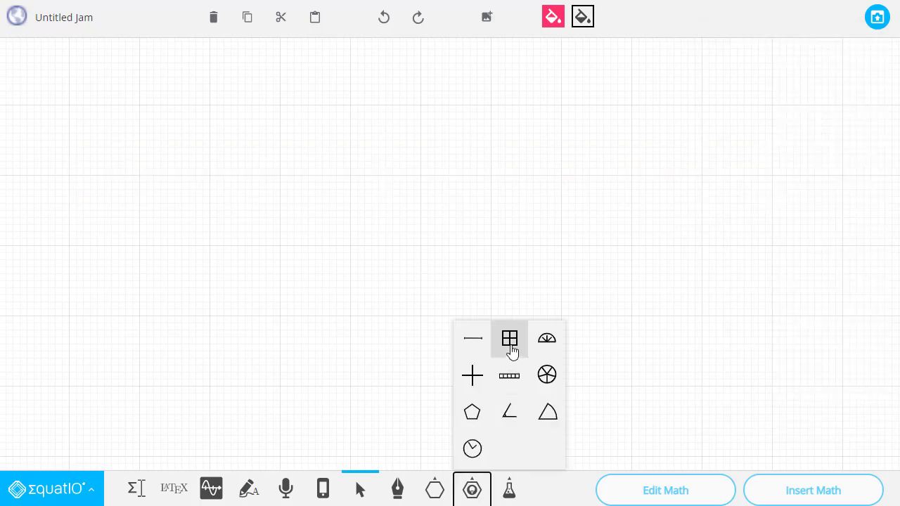
# - Draw a square grid on the canvas and shift it to the right
pyautogui.click(510, 341)
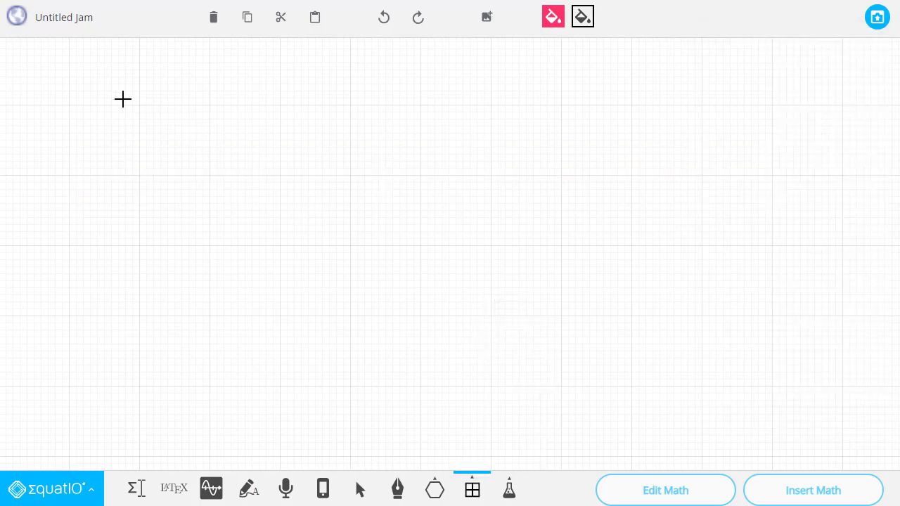
pyautogui.moveTo(108, 88); pyautogui.dragTo(668, 386)
pyautogui.moveTo(322, 281); pyautogui.dragTo(446, 278)
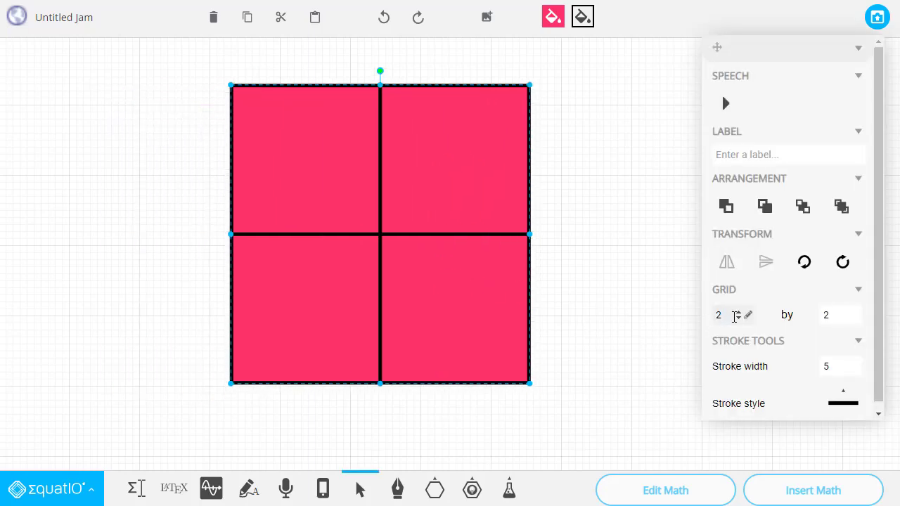
# - Set the grid to 8 columns by 8 rows and make its fill colour cyan
pyautogui.click(739, 313)
pyautogui.click(739, 313)
pyautogui.click(739, 313)
pyautogui.click(739, 313)
pyautogui.click(739, 313)
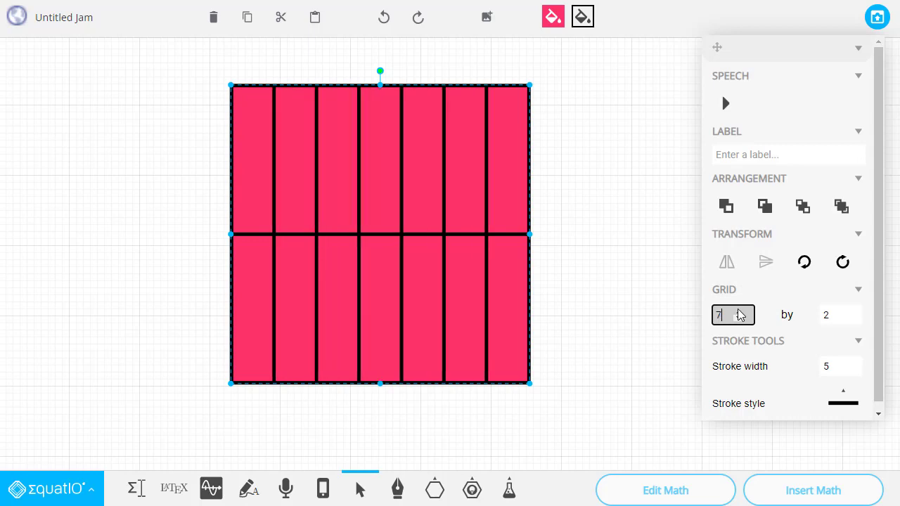
pyautogui.click(739, 313)
pyautogui.click(845, 313)
pyautogui.click(845, 313)
pyautogui.click(845, 313)
pyautogui.click(846, 313)
pyautogui.click(845, 312)
pyautogui.click(845, 313)
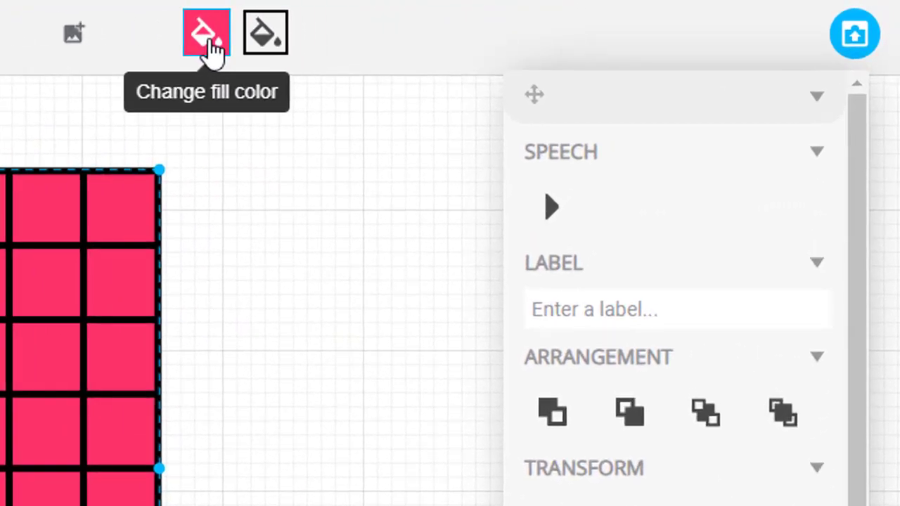
pyautogui.click(209, 43)
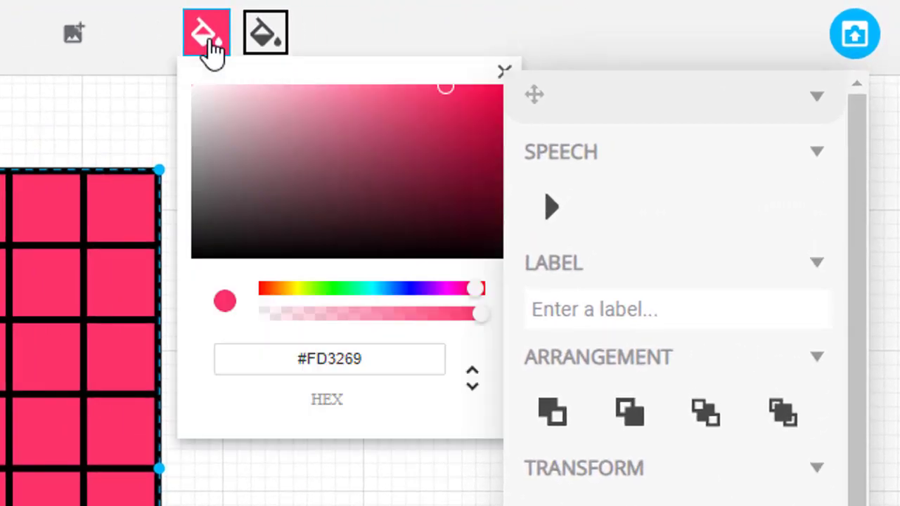
pyautogui.click(381, 290)
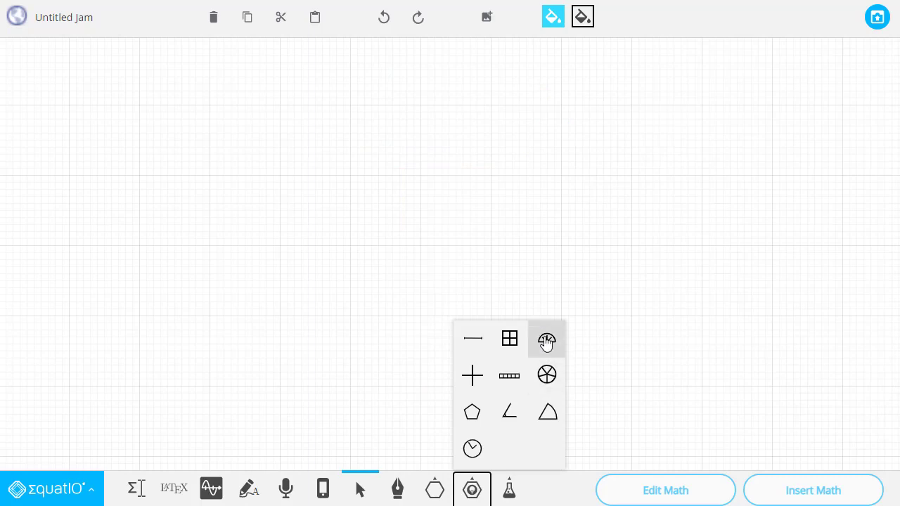
# - Draw a large protractor with major graduations every 10° and minor graduations left at 2°
pyautogui.click(548, 342)
pyautogui.moveTo(211, 152); pyautogui.dragTo(618, 407)
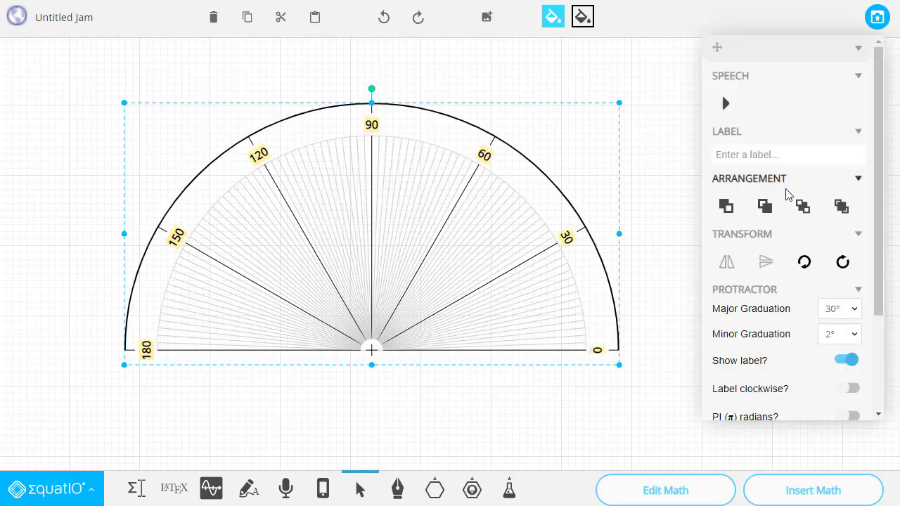
pyautogui.scroll(-2, 777, 232)
pyautogui.click(855, 181)
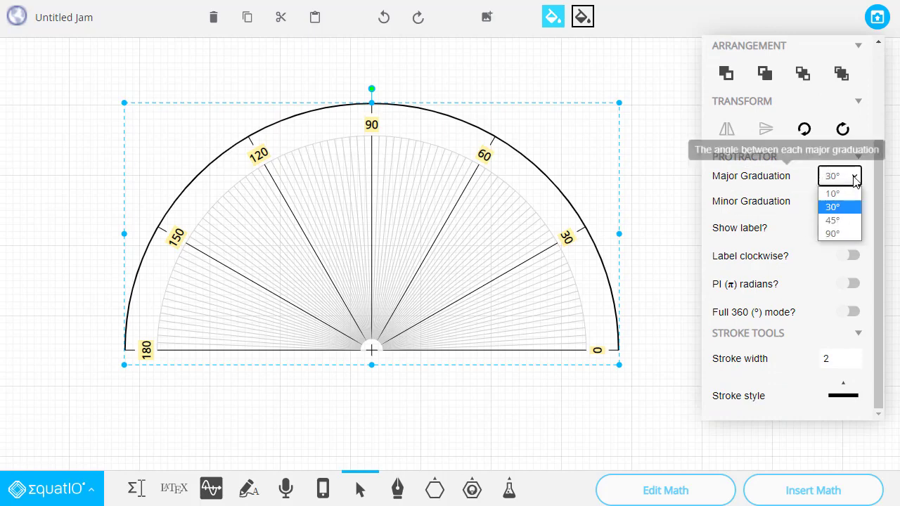
pyautogui.click(841, 191)
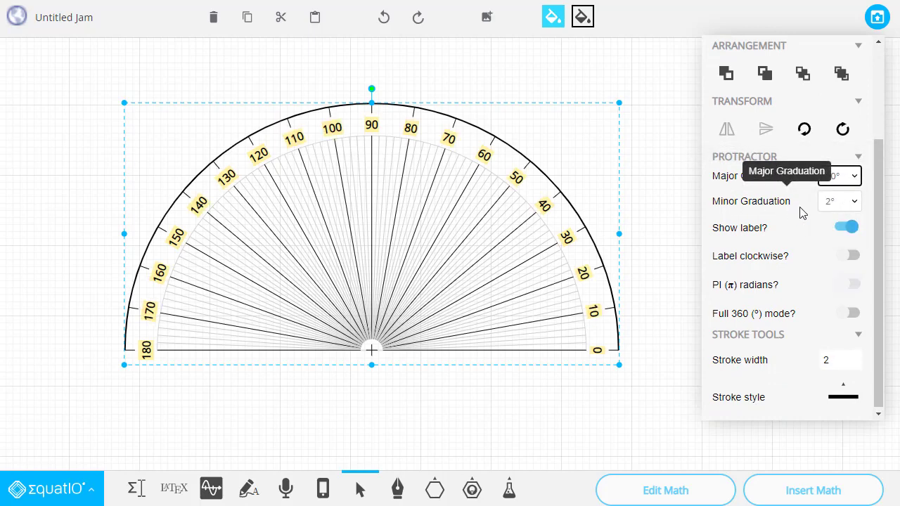
pyautogui.click(856, 204)
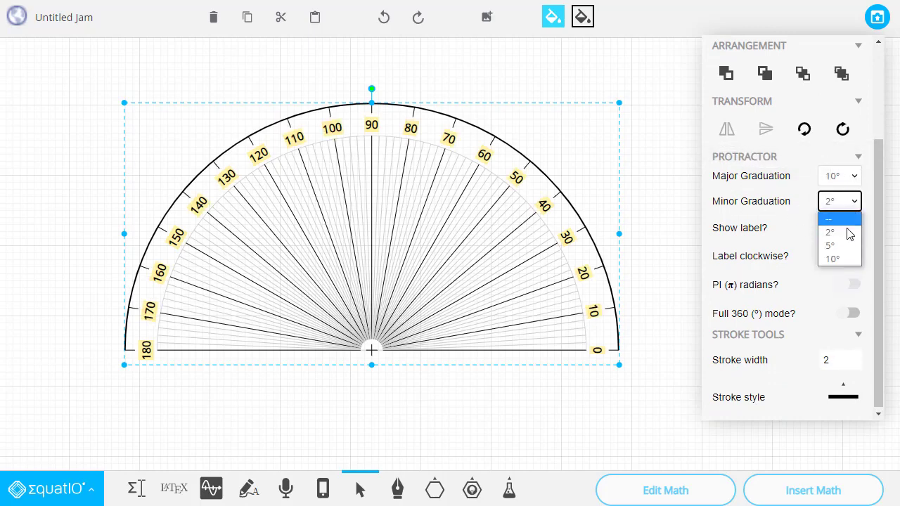
pyautogui.click(849, 233)
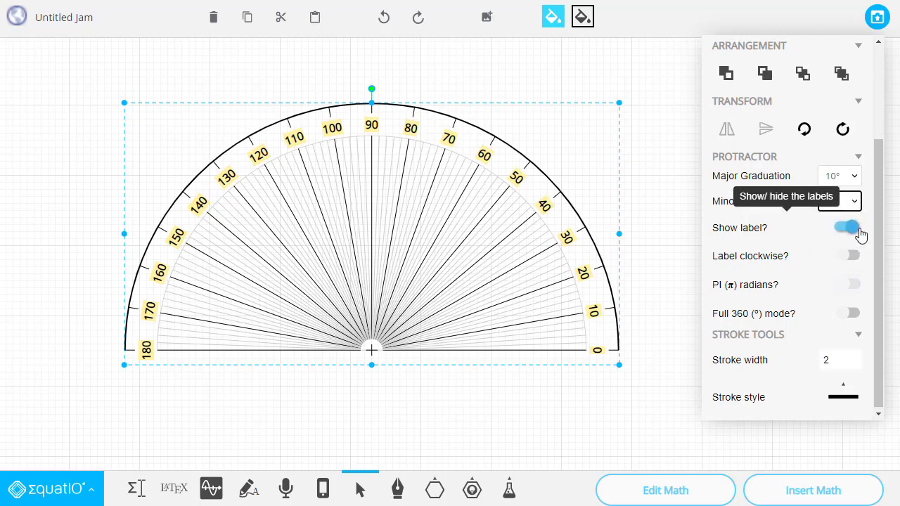
pyautogui.click(850, 232)
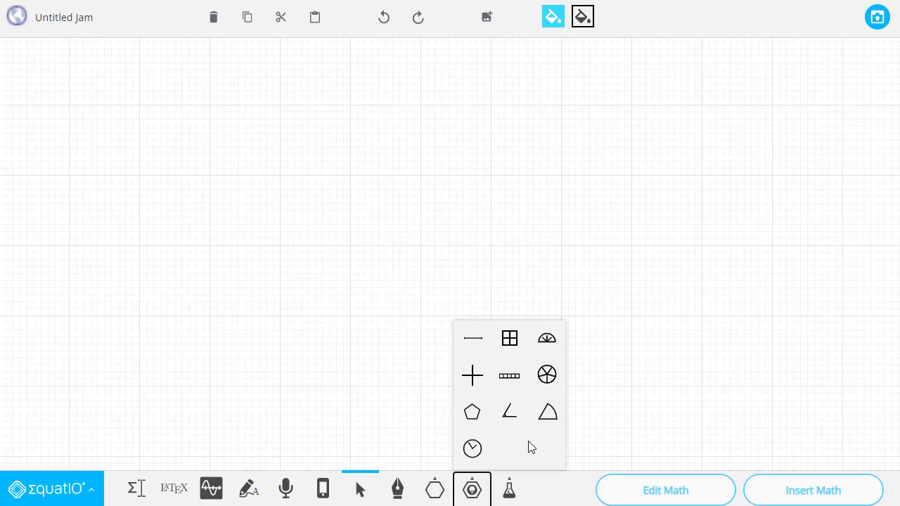
# - Draw a coordinate plane and raise its axes to 8 ticks each way
pyautogui.click(470, 378)
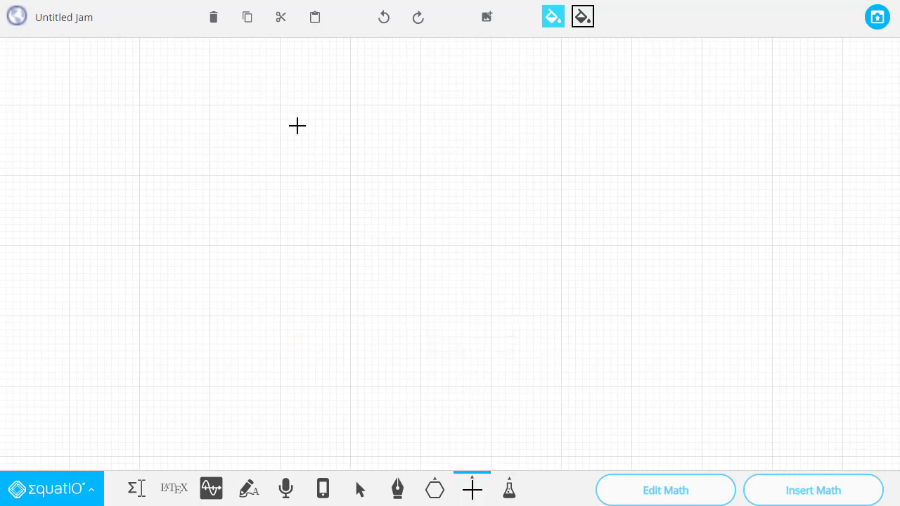
pyautogui.moveTo(193, 92); pyautogui.dragTo(556, 419)
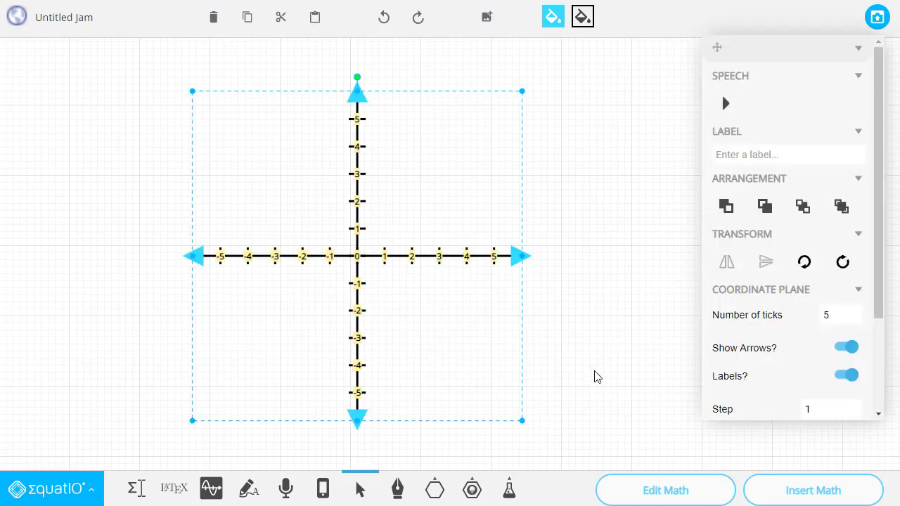
pyautogui.scroll(-2, 797, 316)
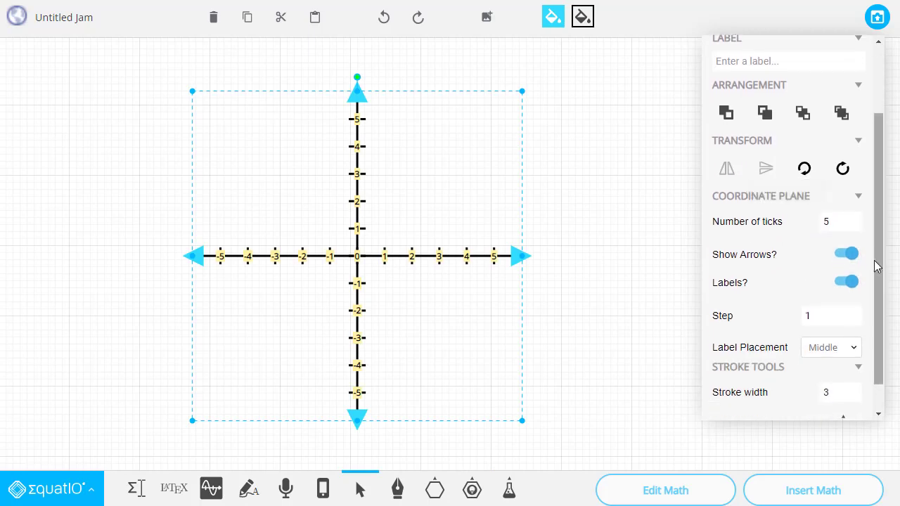
pyautogui.click(847, 218)
pyautogui.click(847, 219)
pyautogui.click(847, 219)
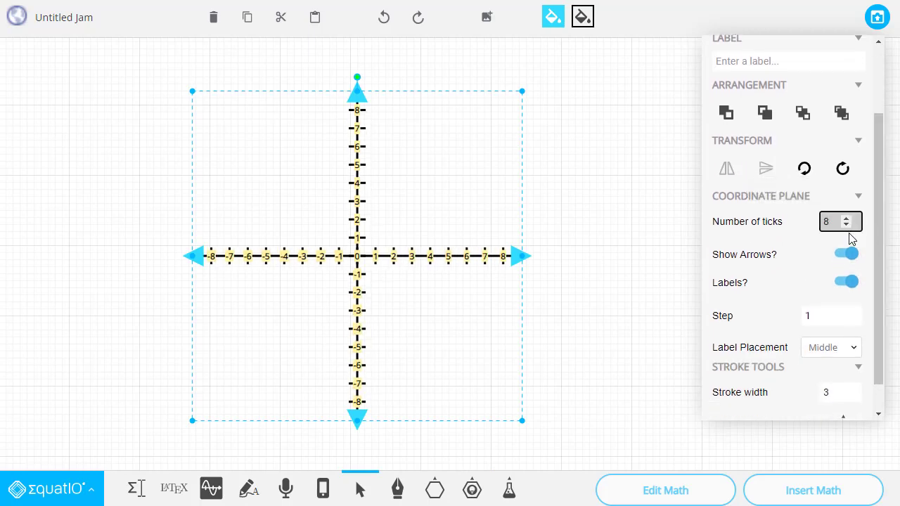
# - Toggle the axis arrowheads and number labels off and back on
pyautogui.click(848, 256)
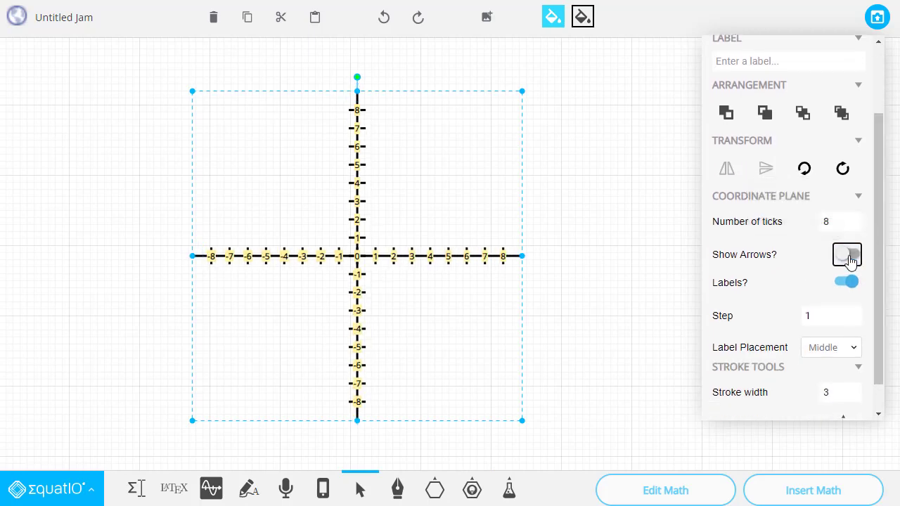
pyautogui.click(849, 258)
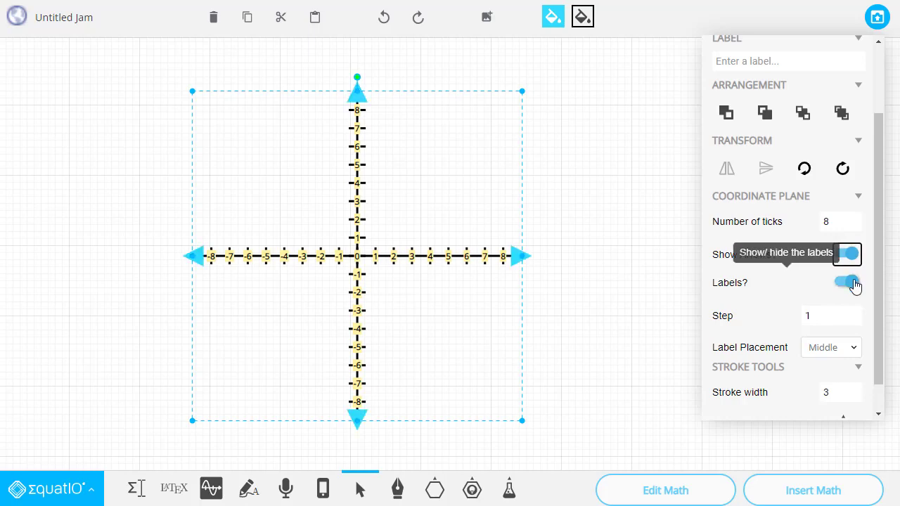
pyautogui.click(853, 283)
pyautogui.click(853, 283)
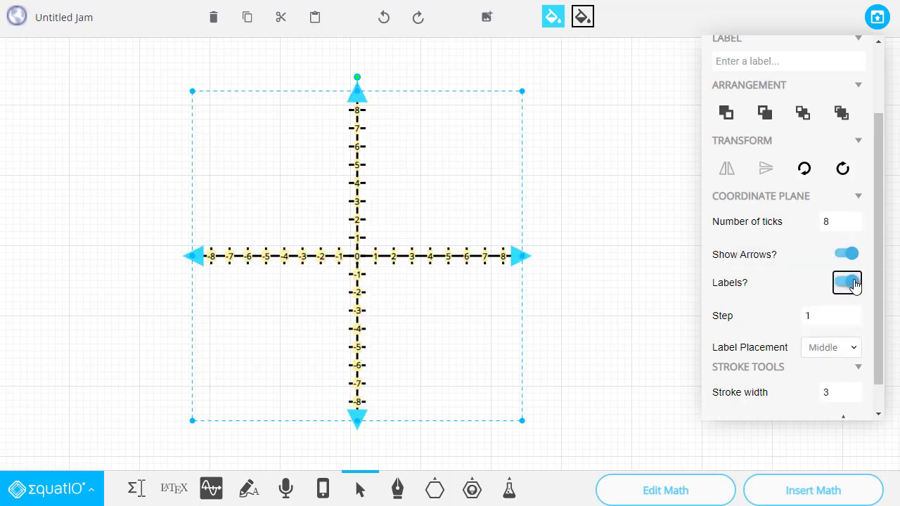
pyautogui.click(472, 490)
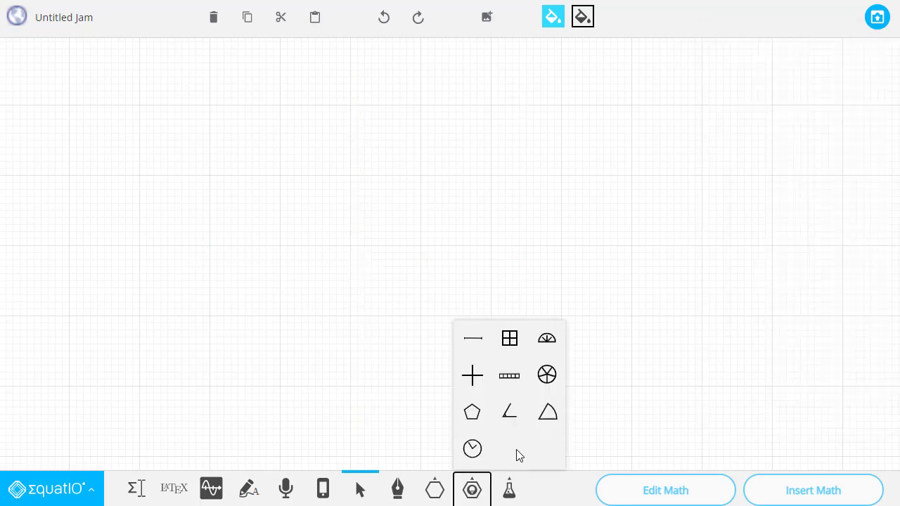
# - Draw a fraction bar and raise it from five to 8 segments
pyautogui.click(511, 379)
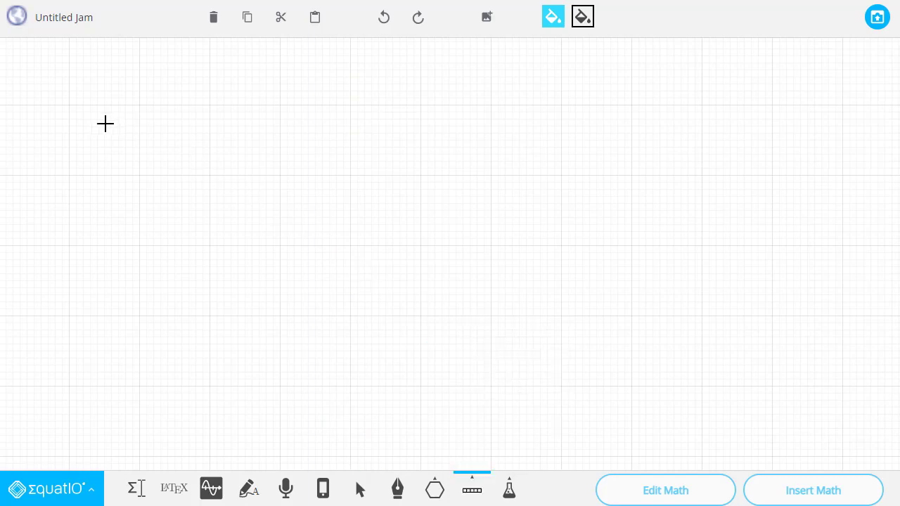
pyautogui.moveTo(105, 124); pyautogui.dragTo(619, 332)
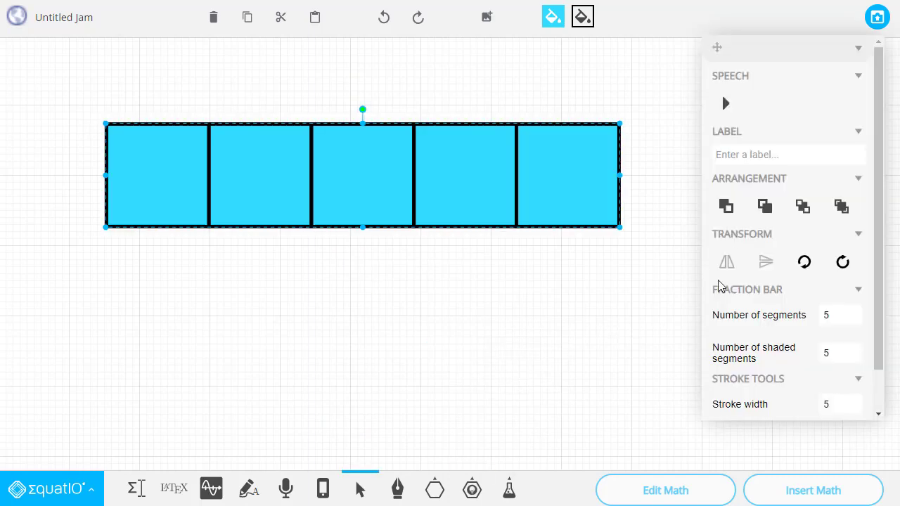
pyautogui.click(847, 313)
pyautogui.click(848, 313)
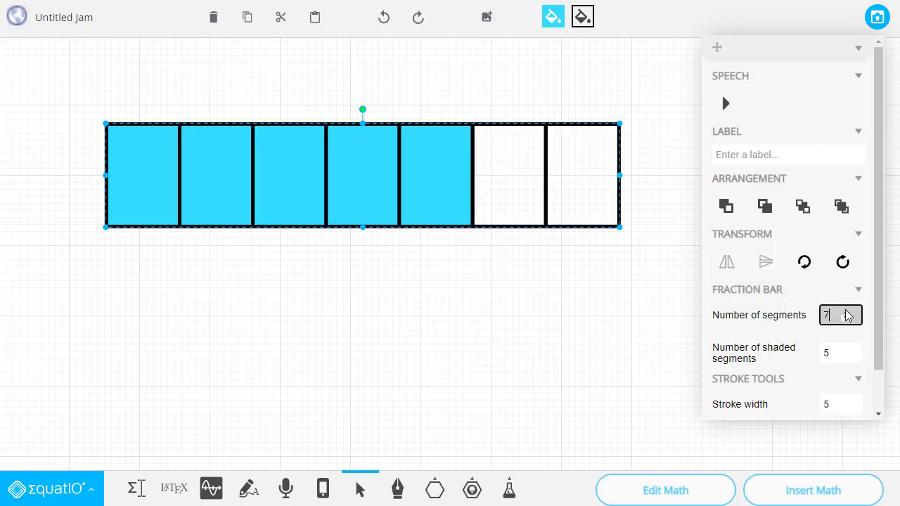
pyautogui.click(848, 313)
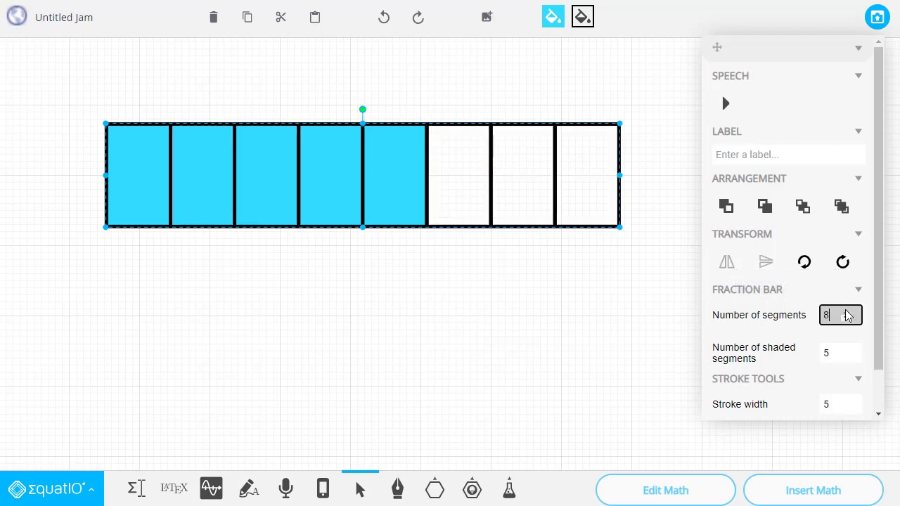
# - Reduce the shaded segments to 3 and change the fill colour to orange-red #FD5832
pyautogui.click(846, 357)
pyautogui.click(847, 356)
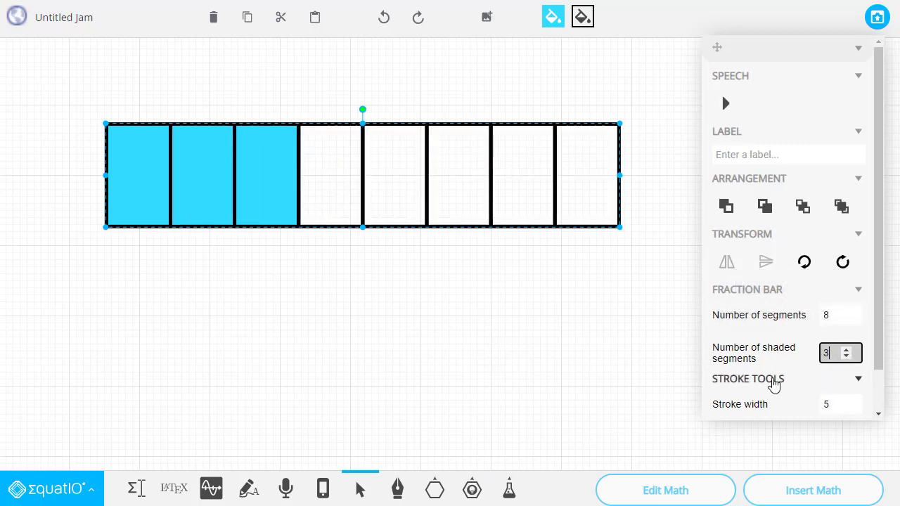
pyautogui.click(552, 16)
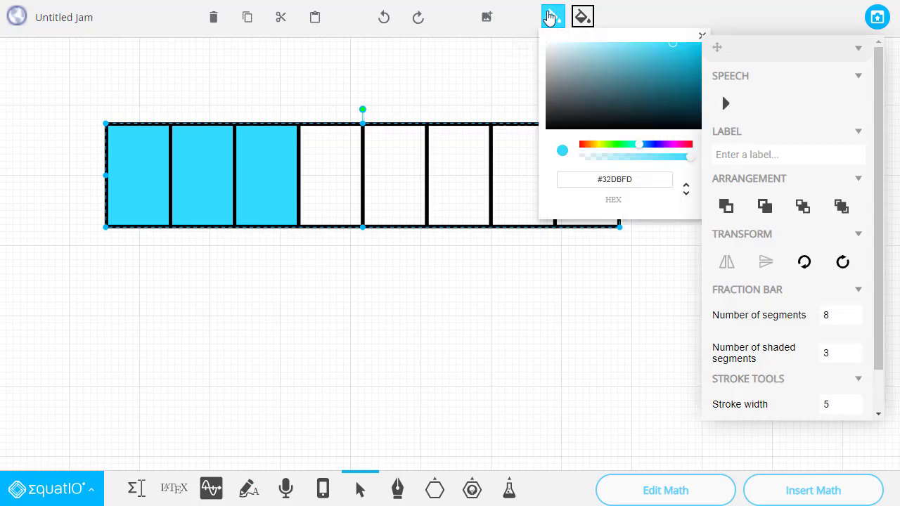
pyautogui.click(584, 145)
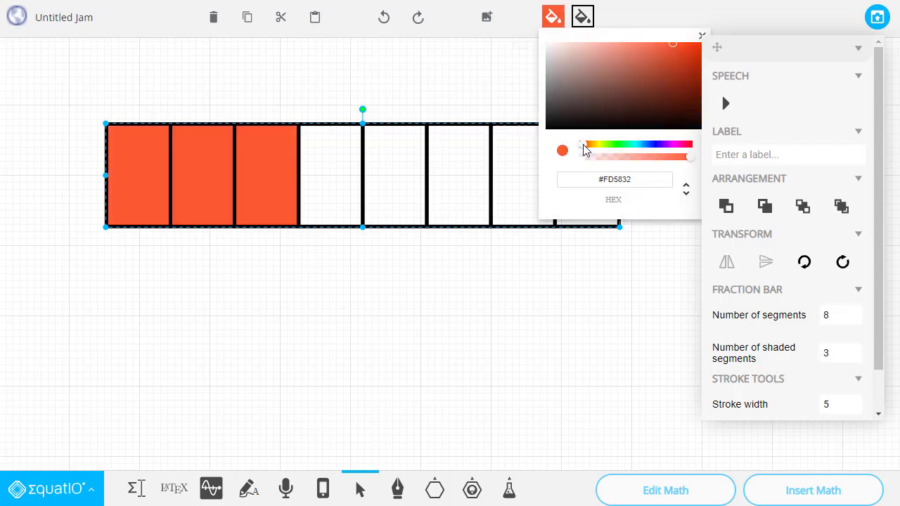
# - Draw a fraction circle split into 6 segments with only 1 segment shaded
pyautogui.click(472, 489)
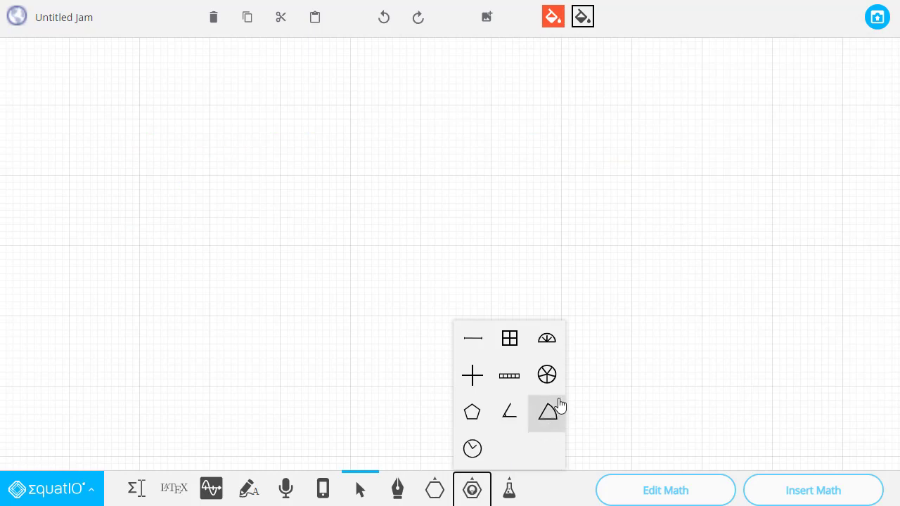
pyautogui.click(548, 376)
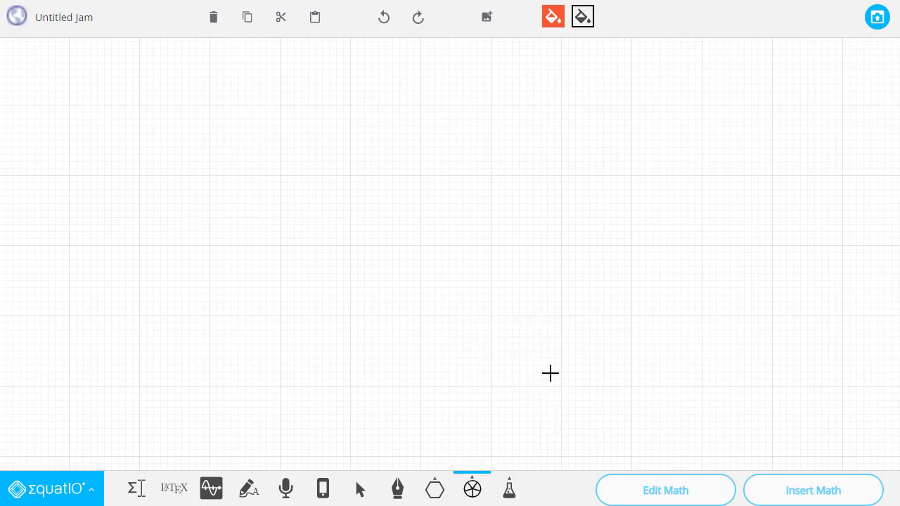
pyautogui.moveTo(220, 112); pyautogui.dragTo(607, 426)
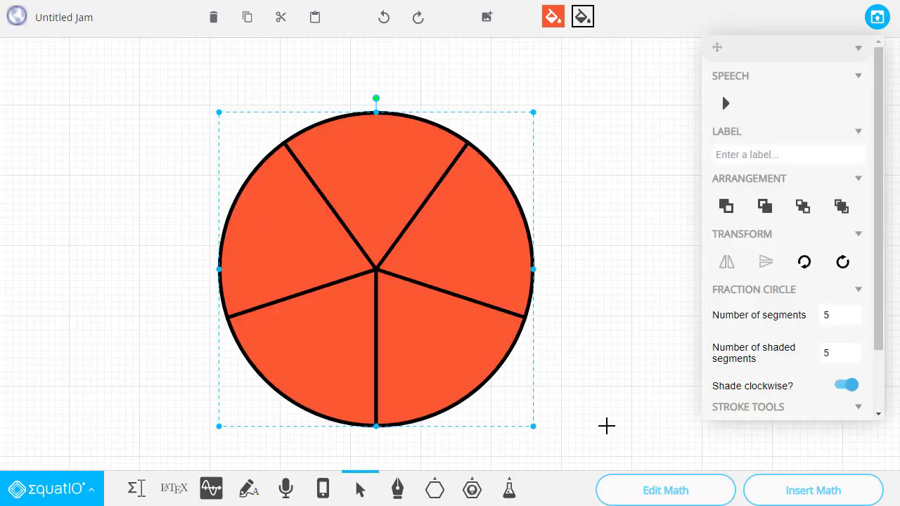
pyautogui.click(846, 311)
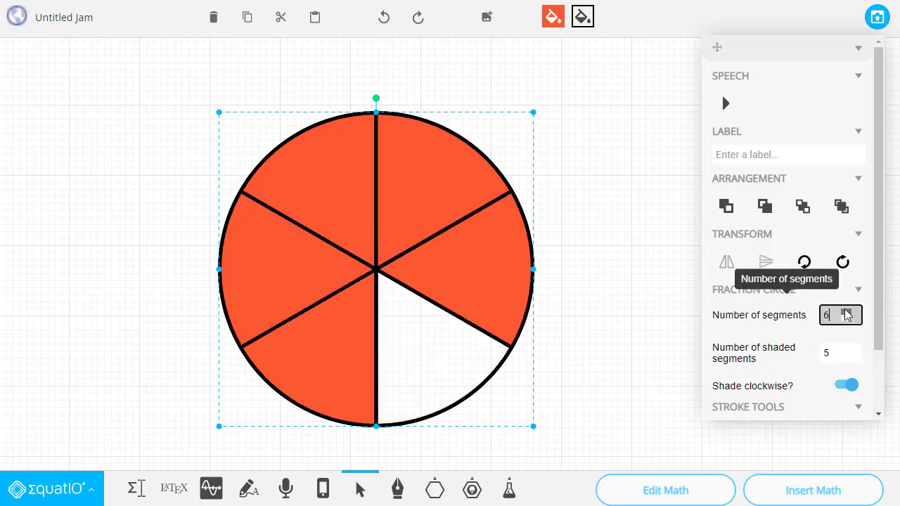
pyautogui.click(847, 358)
pyautogui.click(847, 358)
pyautogui.click(848, 359)
pyautogui.click(848, 359)
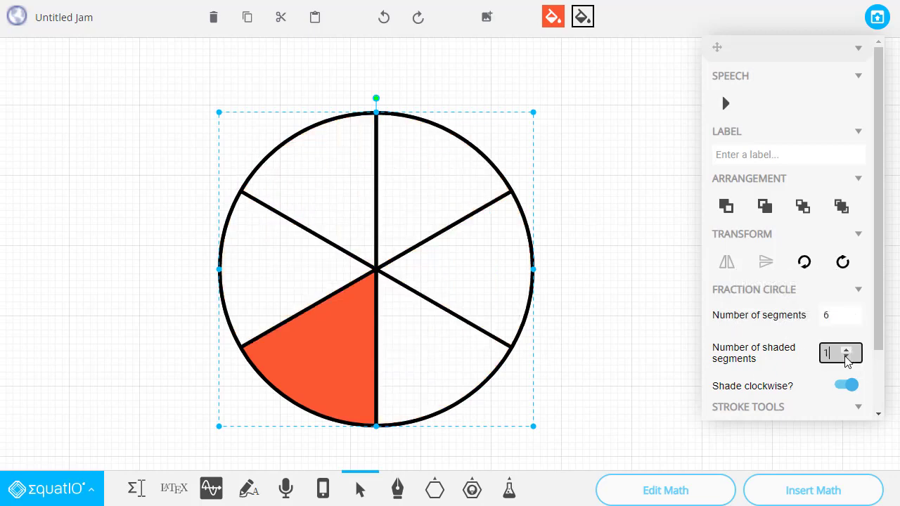
pyautogui.scroll(-3, 830, 348)
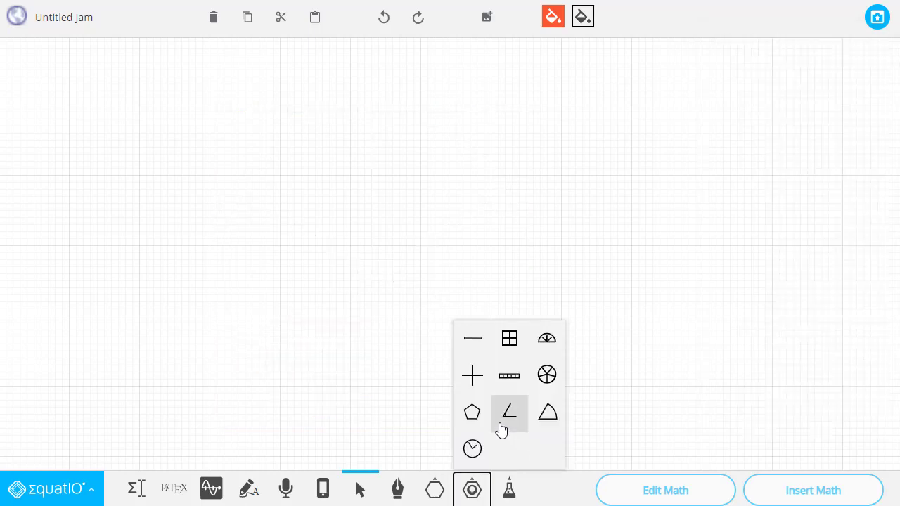
# - Draw a regular pentagon and raise its sides from 5 to 9, making a nonagon
pyautogui.click(472, 413)
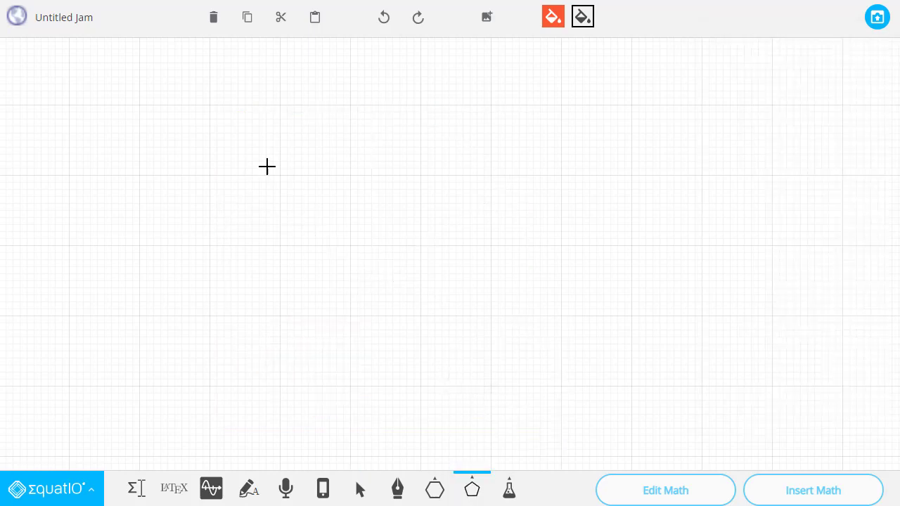
pyautogui.moveTo(232, 103); pyautogui.dragTo(582, 408)
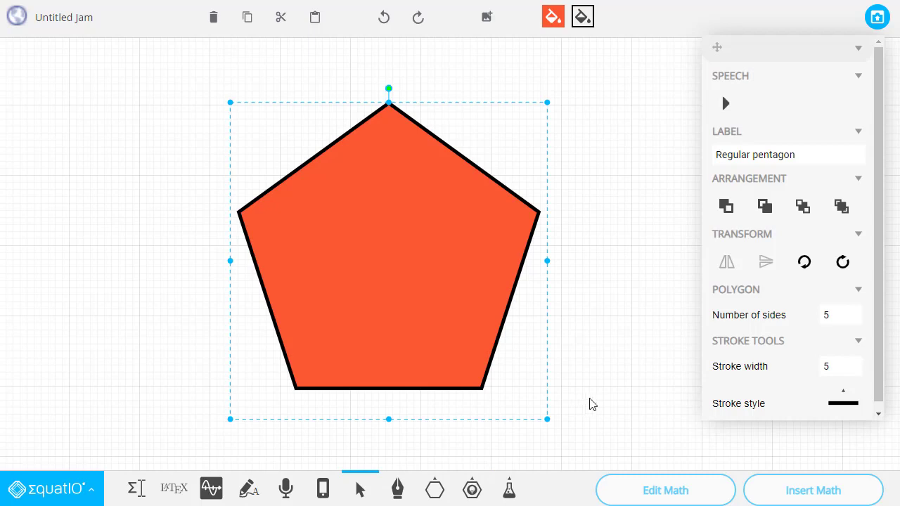
pyautogui.scroll(-1, 852, 299)
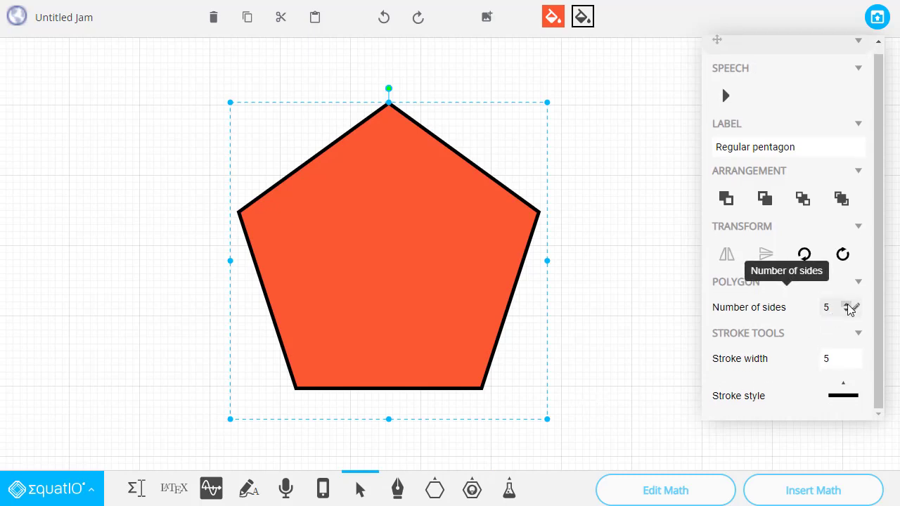
pyautogui.click(847, 308)
pyautogui.click(847, 308)
pyautogui.click(846, 308)
pyautogui.click(847, 308)
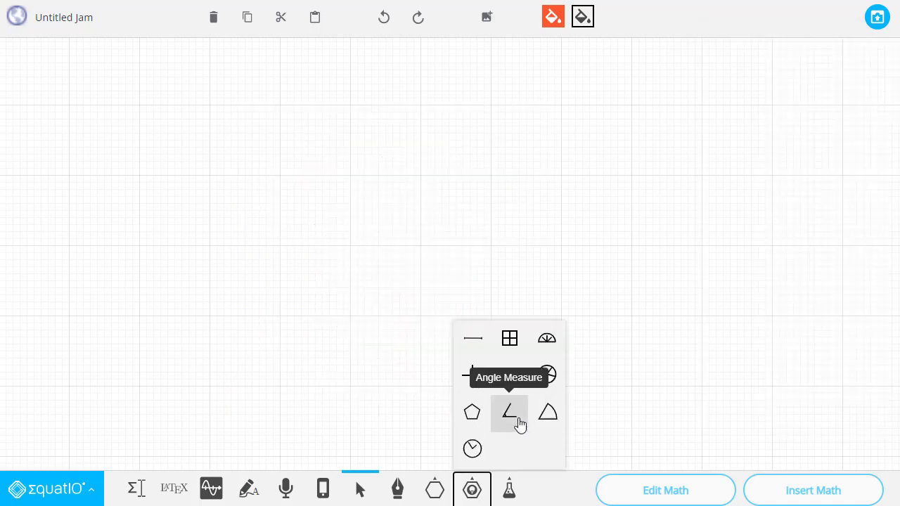
# - Draw a 60° angle measure and widen it to 120° in 5° steps
pyautogui.click(510, 415)
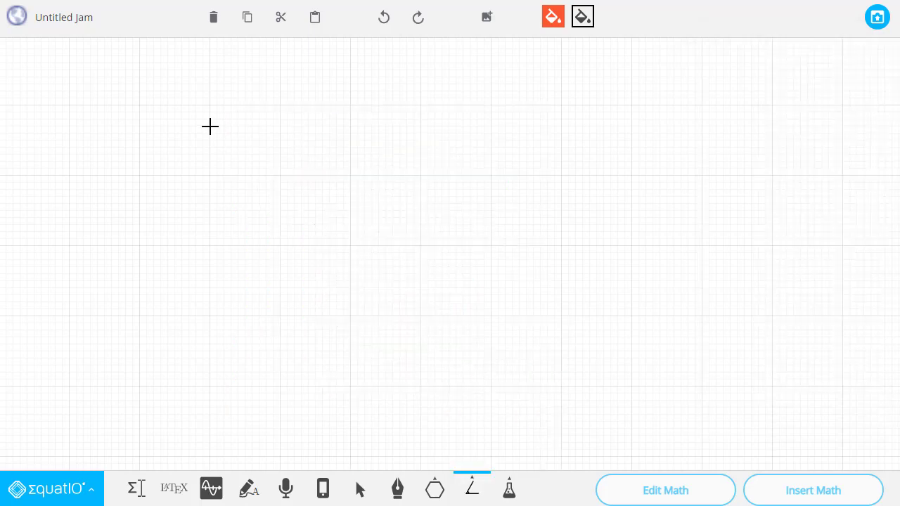
pyautogui.moveTo(210, 122); pyautogui.dragTo(583, 411)
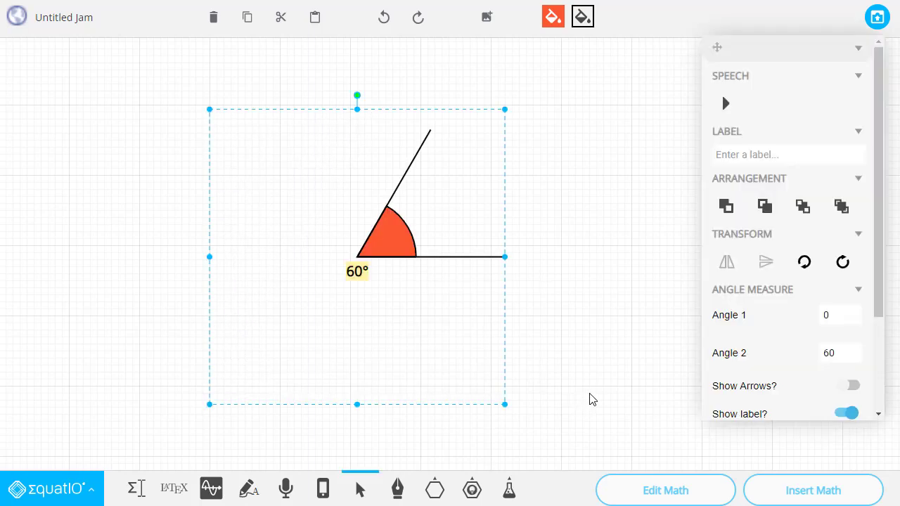
pyautogui.scroll(-2, 816, 340)
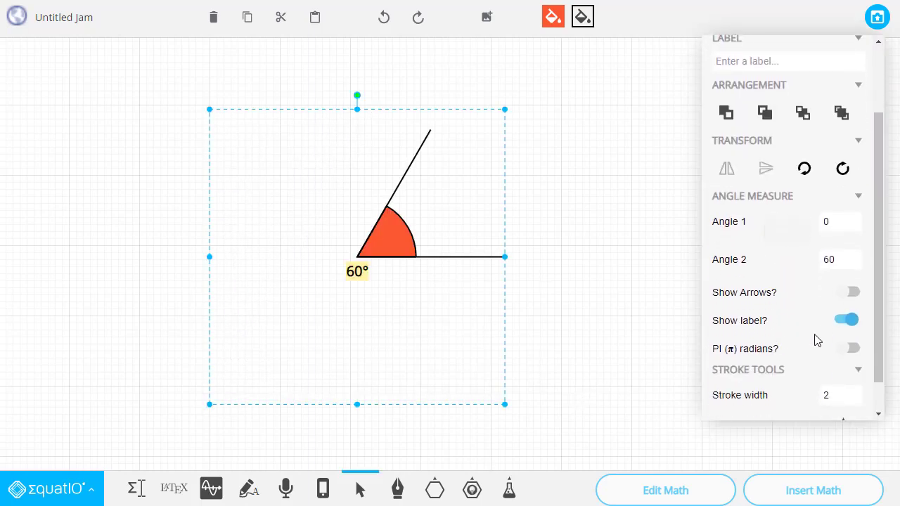
pyautogui.click(847, 257)
pyautogui.click(847, 258)
pyautogui.click(848, 258)
pyautogui.click(848, 258)
pyautogui.click(847, 257)
pyautogui.click(848, 257)
pyautogui.click(848, 257)
pyautogui.click(847, 257)
pyautogui.click(848, 257)
pyautogui.click(848, 258)
pyautogui.click(848, 258)
pyautogui.click(847, 257)
# - Show arrowheads on both rays and toggle the 120° label off and back on
pyautogui.click(855, 295)
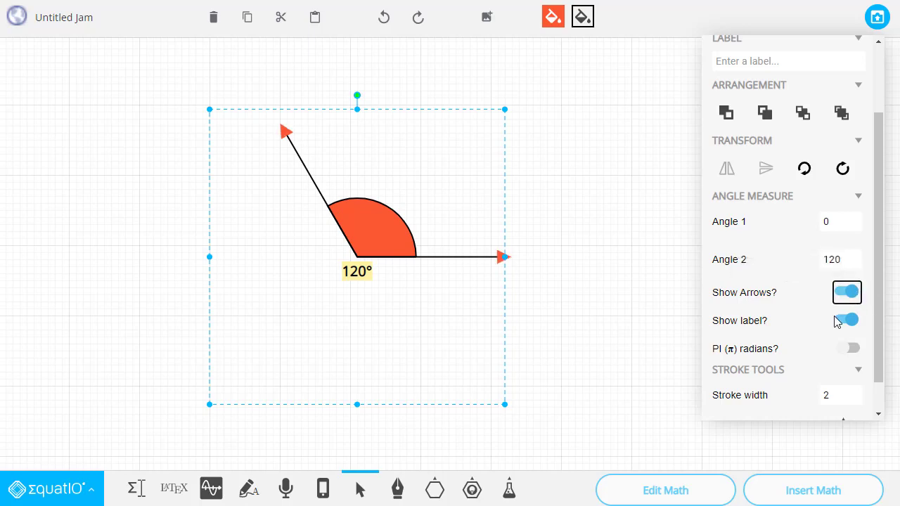
pyautogui.click(847, 320)
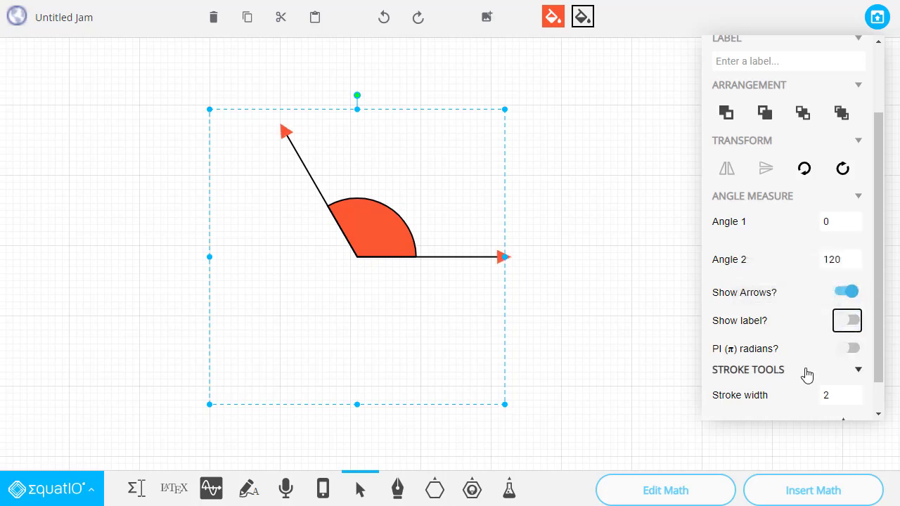
pyautogui.click(847, 320)
pyautogui.click(472, 490)
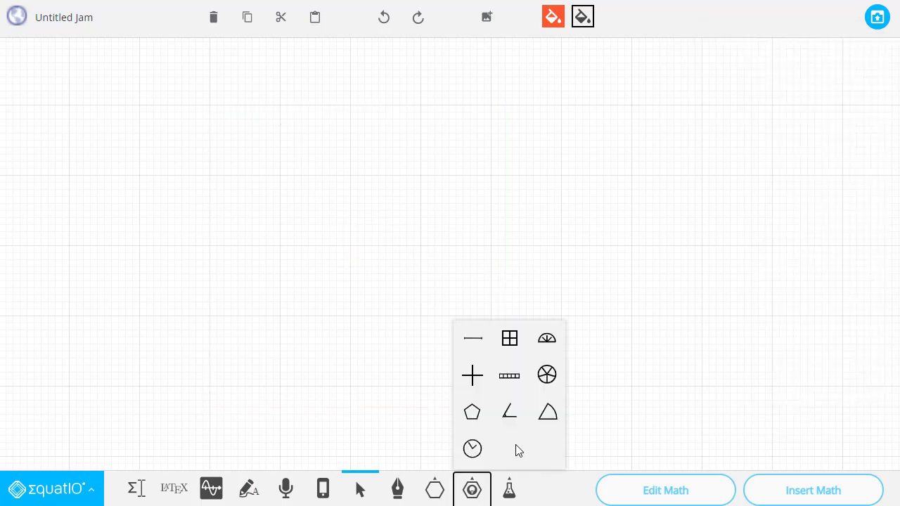
# - Draw an analogue clock and set its time to 10:31:00
pyautogui.click(471, 451)
pyautogui.moveTo(235, 97); pyautogui.dragTo(570, 413)
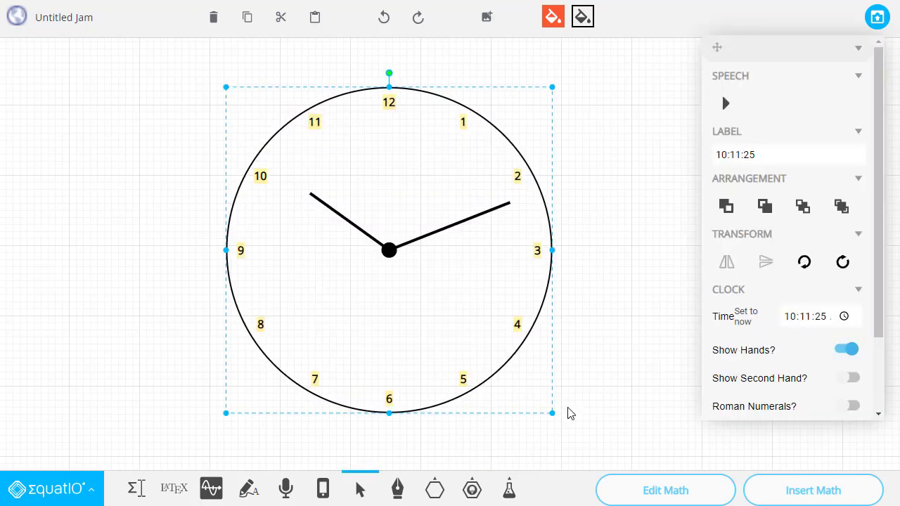
pyautogui.click(844, 318)
pyautogui.scroll(-4, 841, 401)
pyautogui.scroll(-4, 840, 415)
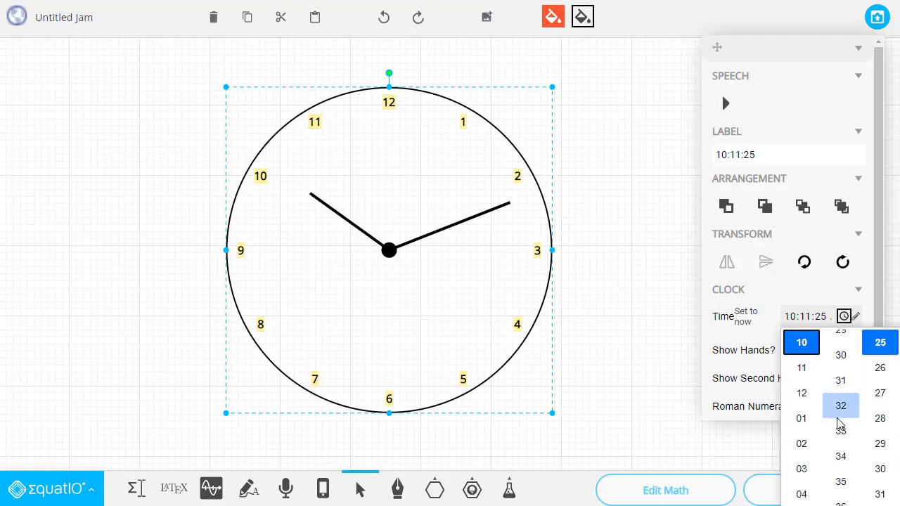
pyautogui.click(841, 366)
pyautogui.scroll(-10, 872, 401)
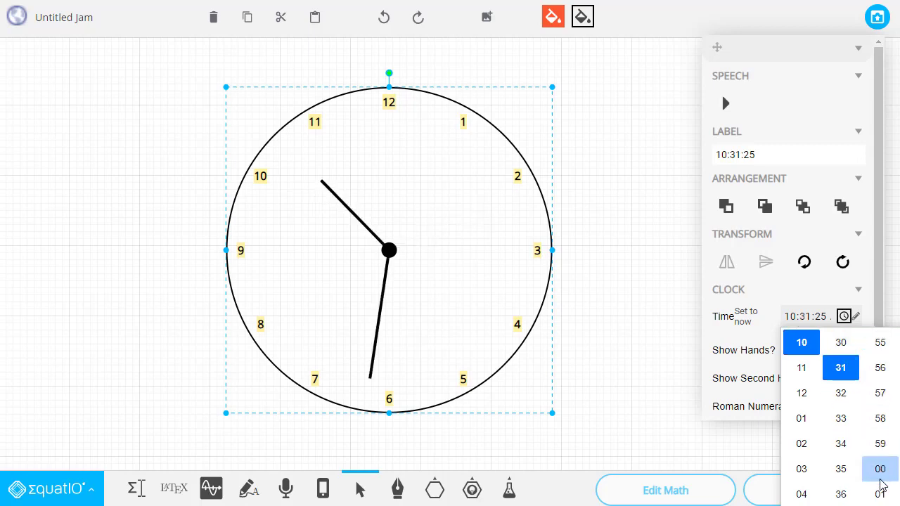
pyautogui.click(880, 468)
pyautogui.click(736, 342)
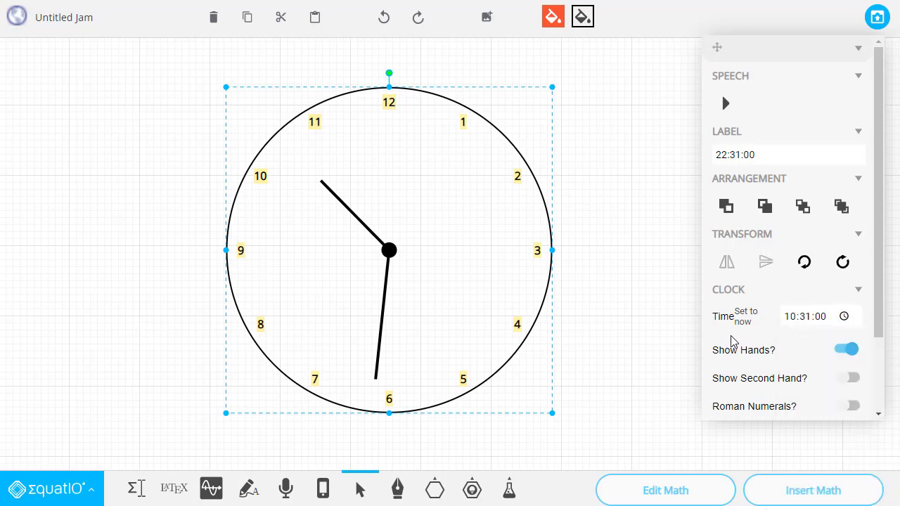
# - Toggle the clock's hands and Roman numerals off and back on, then delete the clock
pyautogui.scroll(-1, 801, 369)
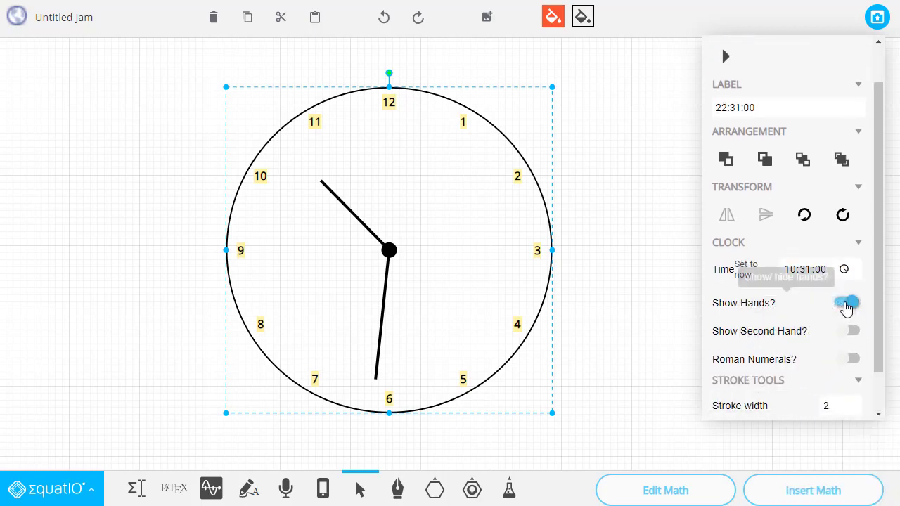
pyautogui.click(848, 304)
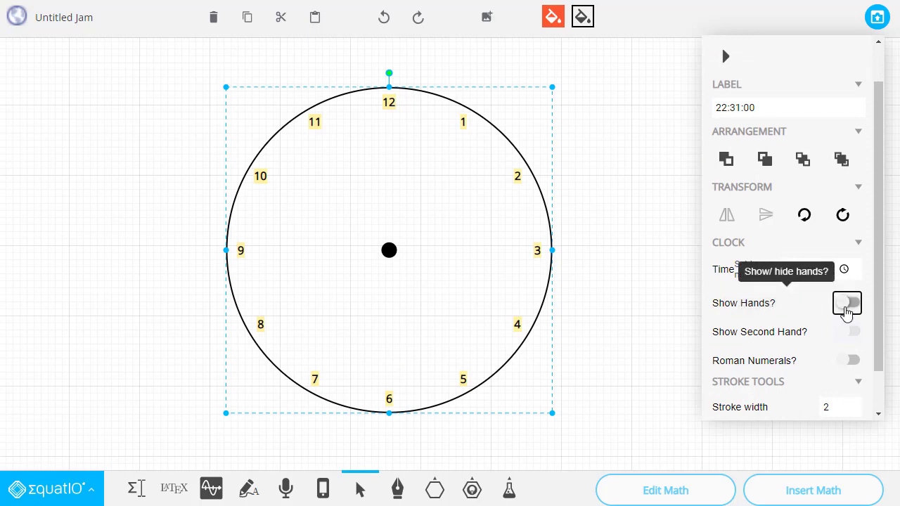
pyautogui.click(848, 307)
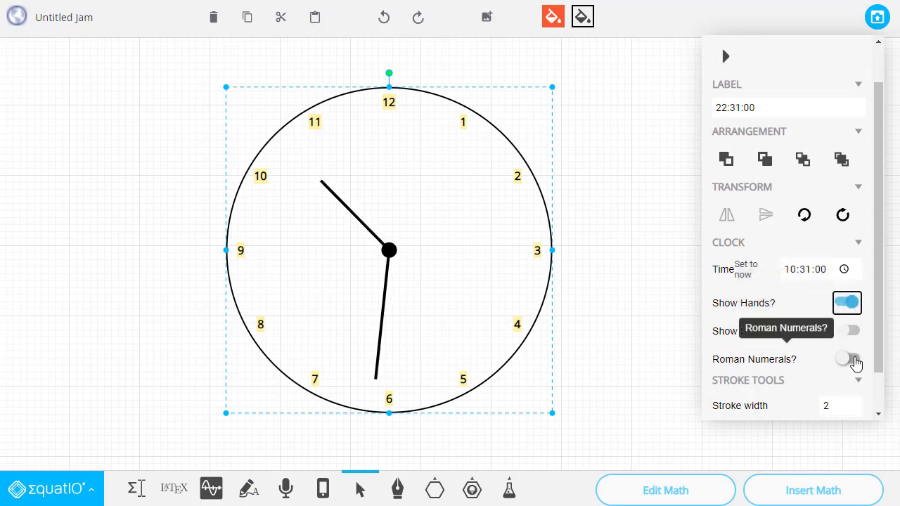
pyautogui.click(853, 360)
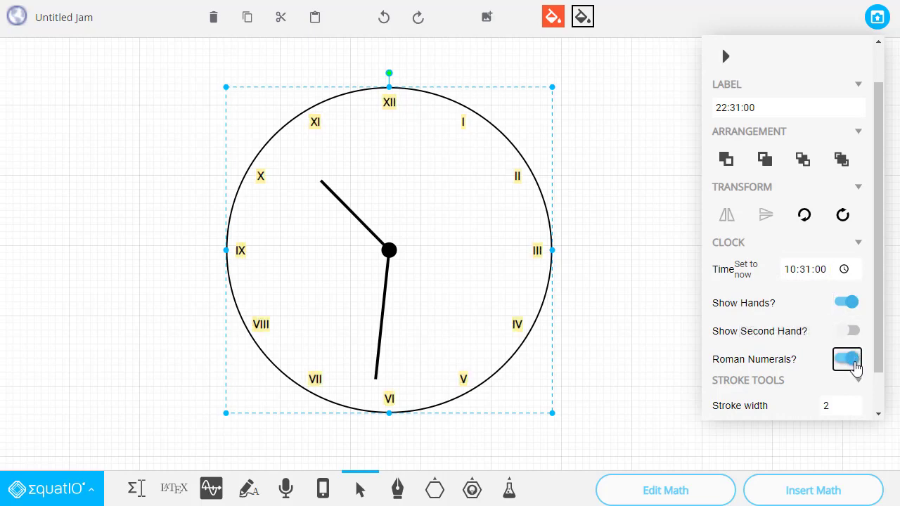
pyautogui.click(851, 359)
pyautogui.press('Delete')
# - Draw a fraction circle with 8 segments, 5 shaded, and send it to the Jam
pyautogui.click(433, 488)
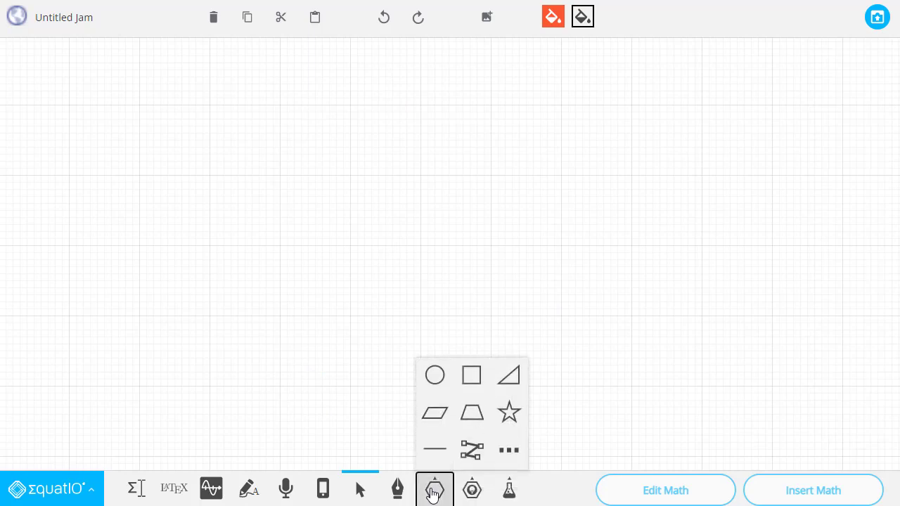
pyautogui.click(469, 489)
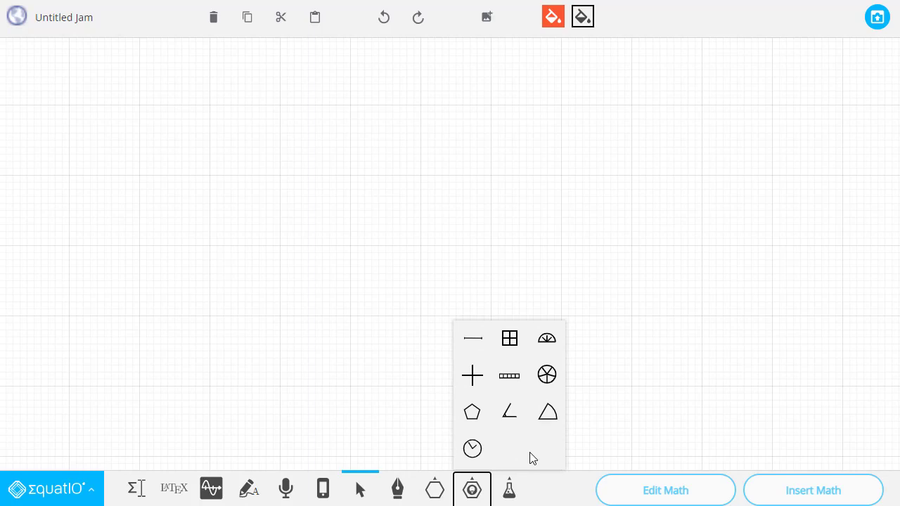
pyautogui.click(547, 375)
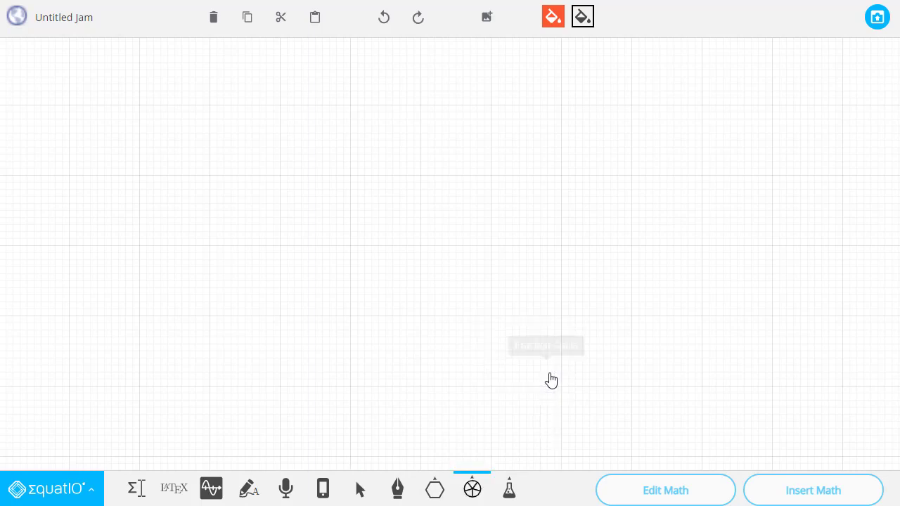
pyautogui.moveTo(218, 96); pyautogui.dragTo(512, 390)
pyautogui.click(846, 312)
pyautogui.click(846, 312)
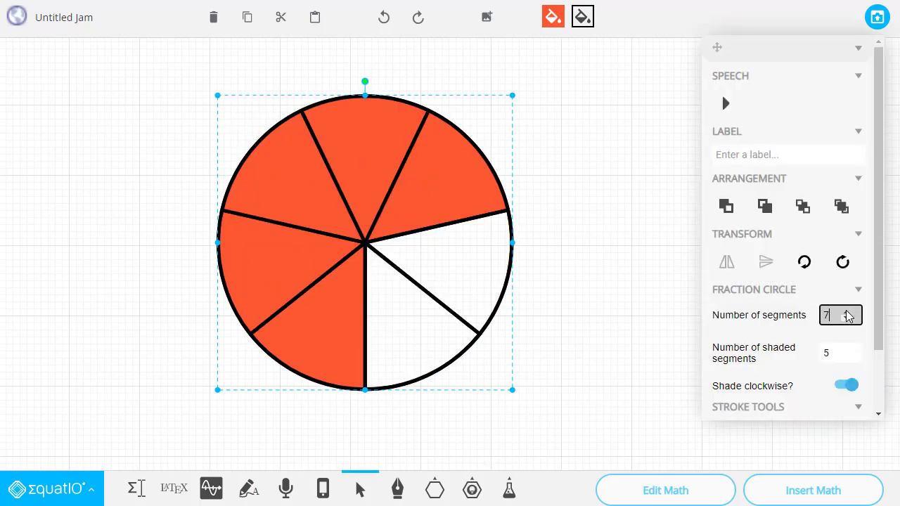
pyautogui.click(846, 312)
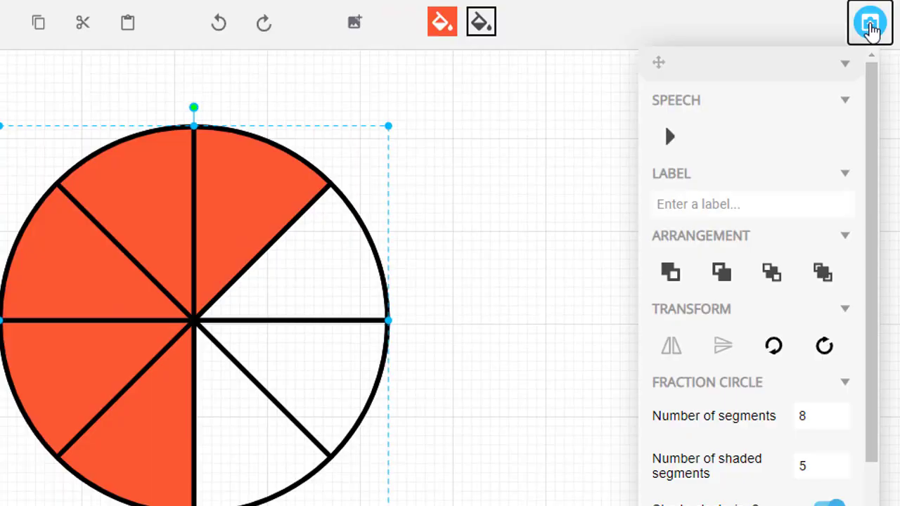
pyautogui.click(854, 34)
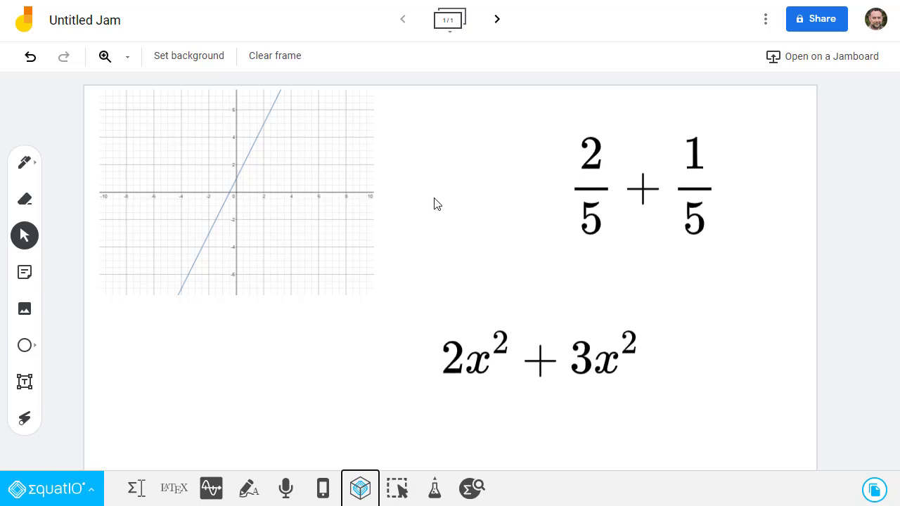
# - Paste the fraction circle into the frame and place it below the graph
pyautogui.hotkey('ctrl', 'v')
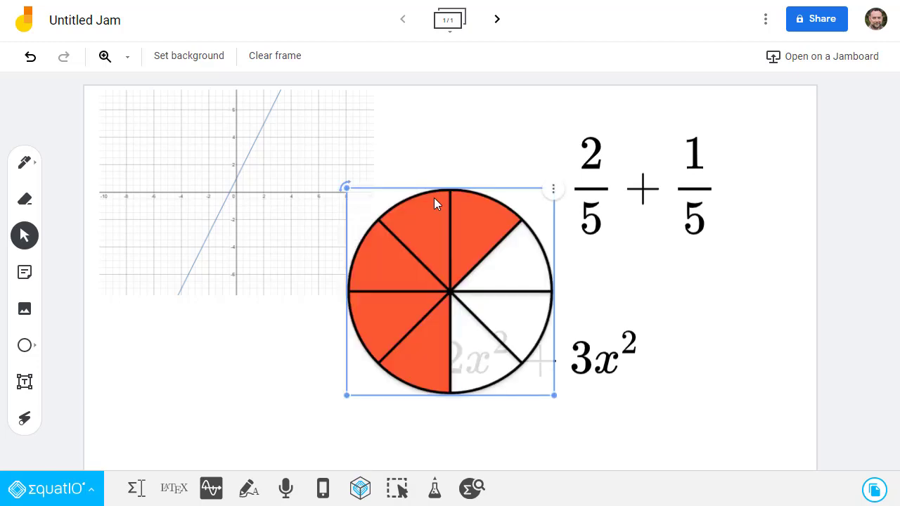
pyautogui.moveTo(461, 212); pyautogui.dragTo(279, 286)
pyautogui.click(704, 434)
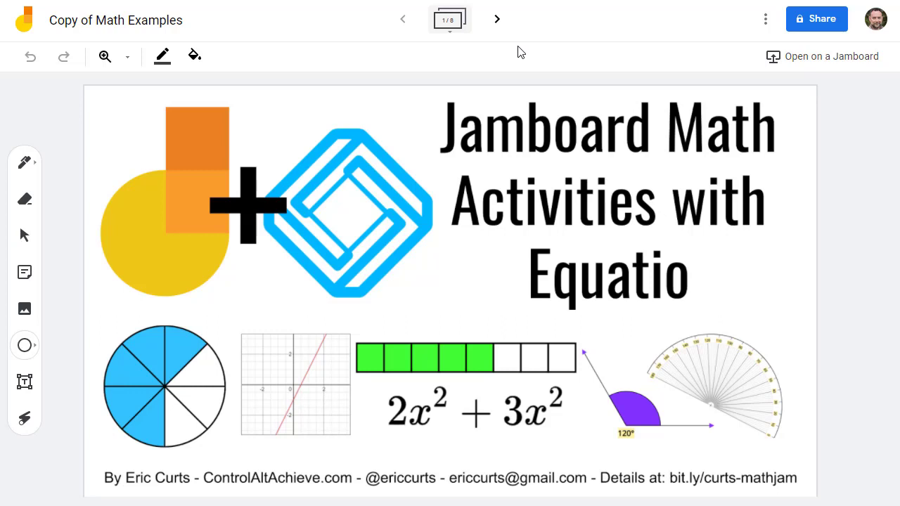
pyautogui.click(449, 26)
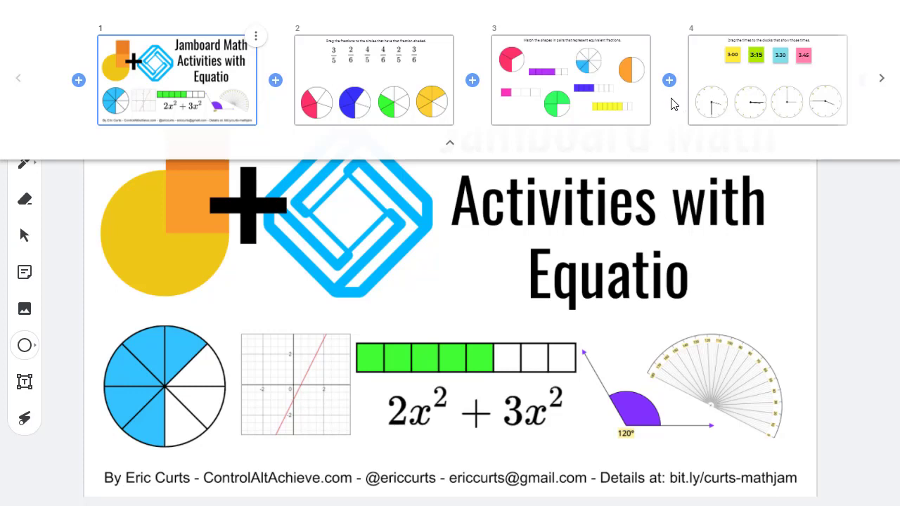
pyautogui.click(452, 144)
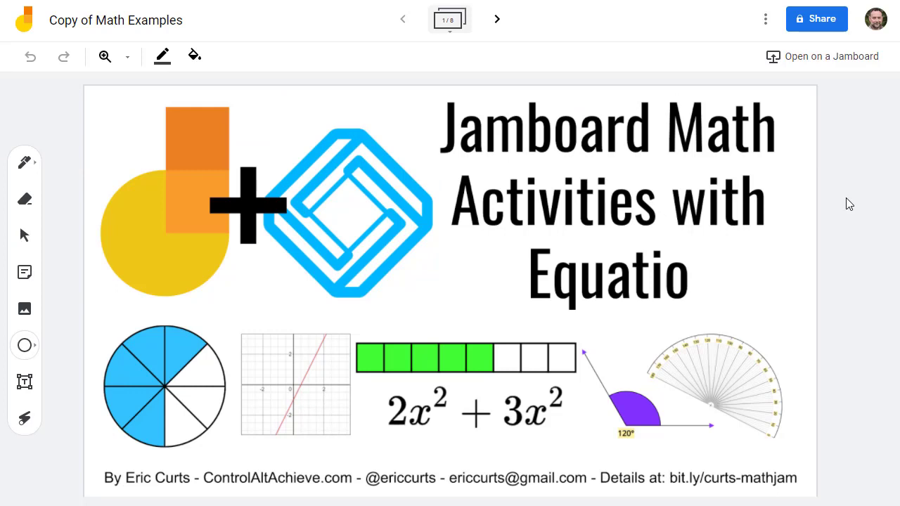
# - Move the 3/5 fraction, the pink quarter bar and the 3:00 note into place
pyautogui.press('Right')
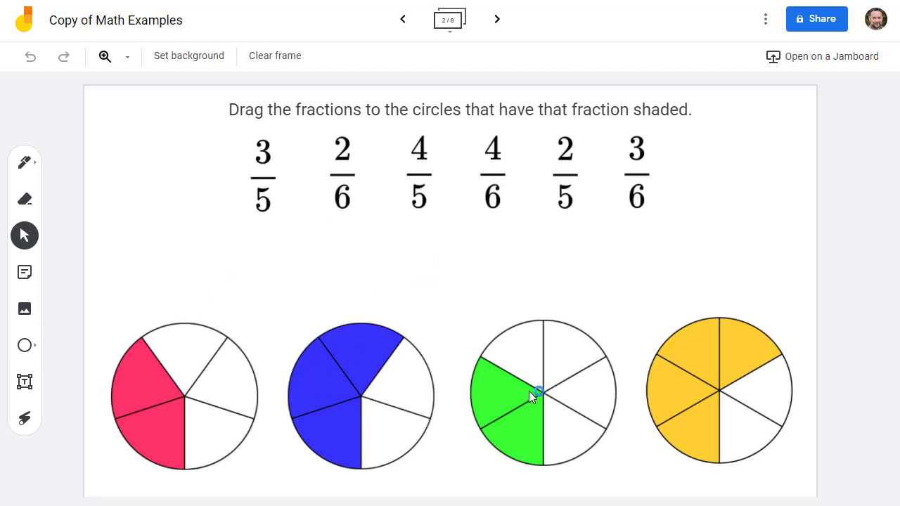
pyautogui.moveTo(271, 181); pyautogui.dragTo(430, 339)
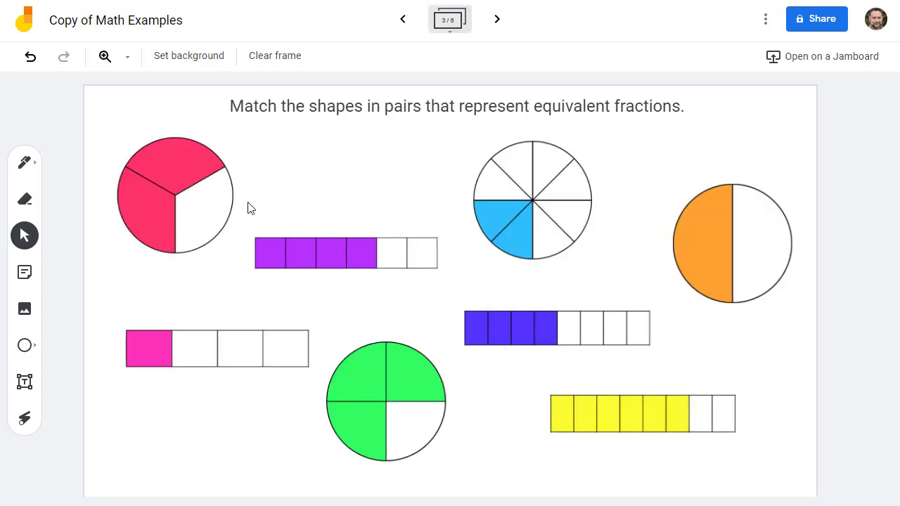
pyautogui.moveTo(142, 349); pyautogui.dragTo(555, 151)
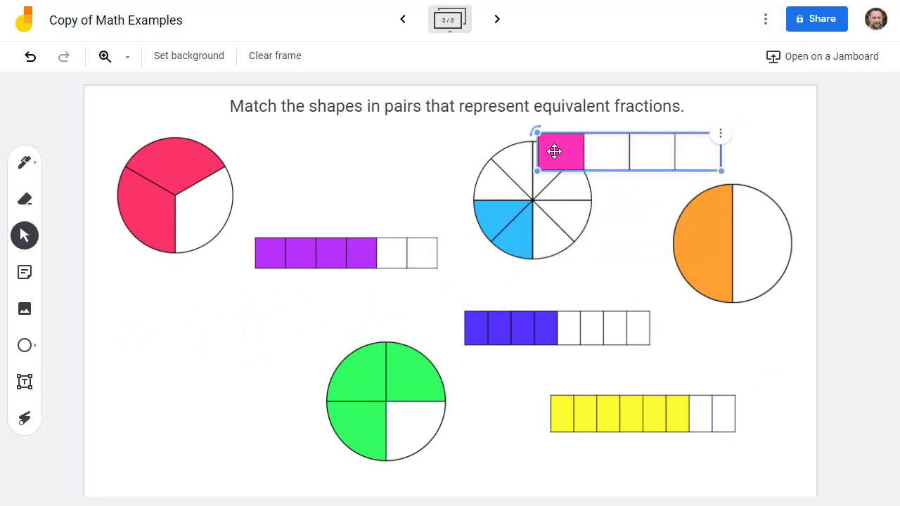
pyautogui.click(543, 184)
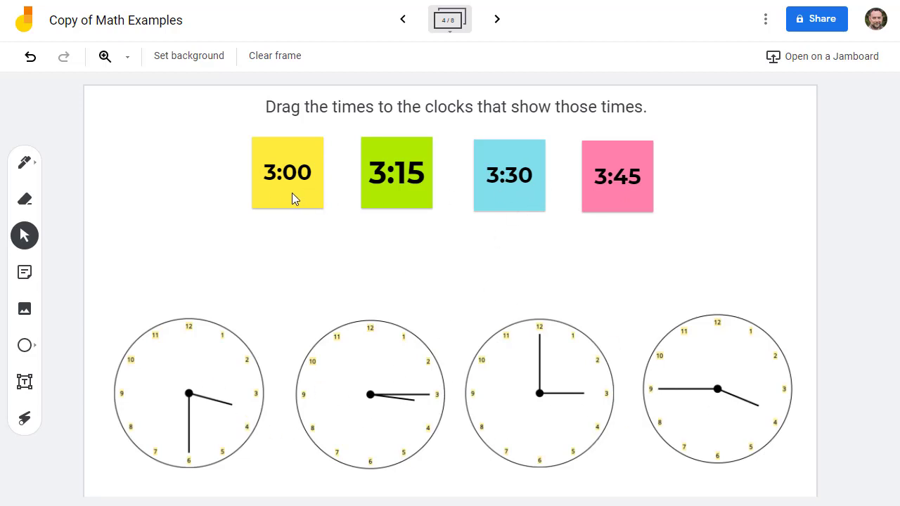
pyautogui.moveTo(293, 195); pyautogui.dragTo(596, 342)
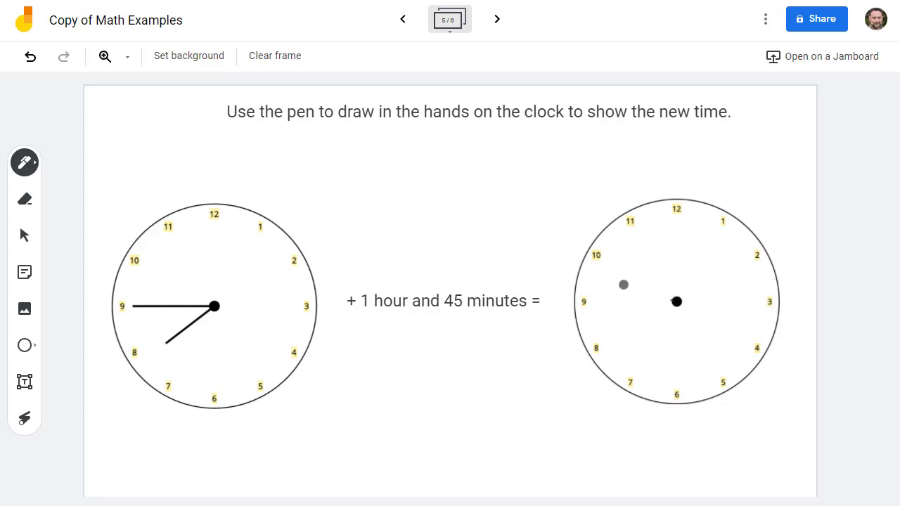
# - Draw the hour hand on the right clock and measure the 40° angle with the protractor
pyautogui.moveTo(625, 284)
pyautogui.mouseDown()
pyautogui.moveTo(672, 301)
pyautogui.moveTo(675, 366)
pyautogui.mouseUp()
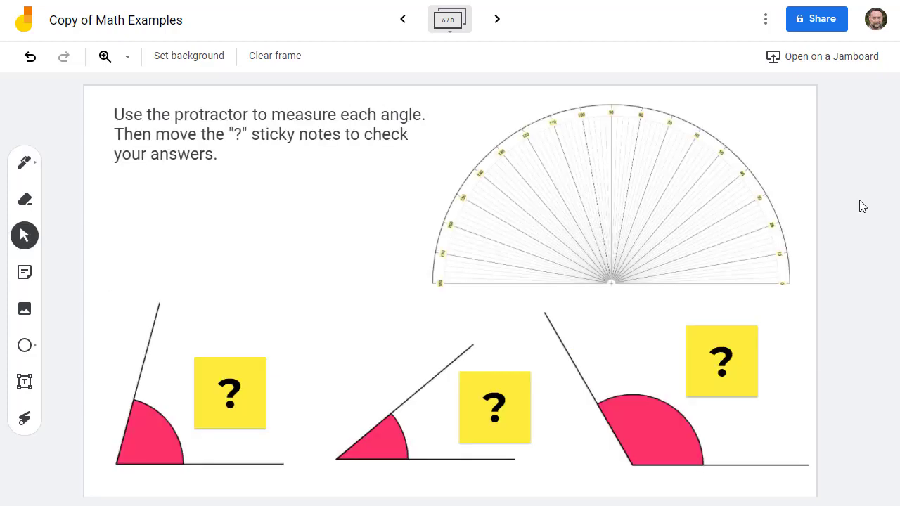
pyautogui.moveTo(633, 213); pyautogui.dragTo(341, 391)
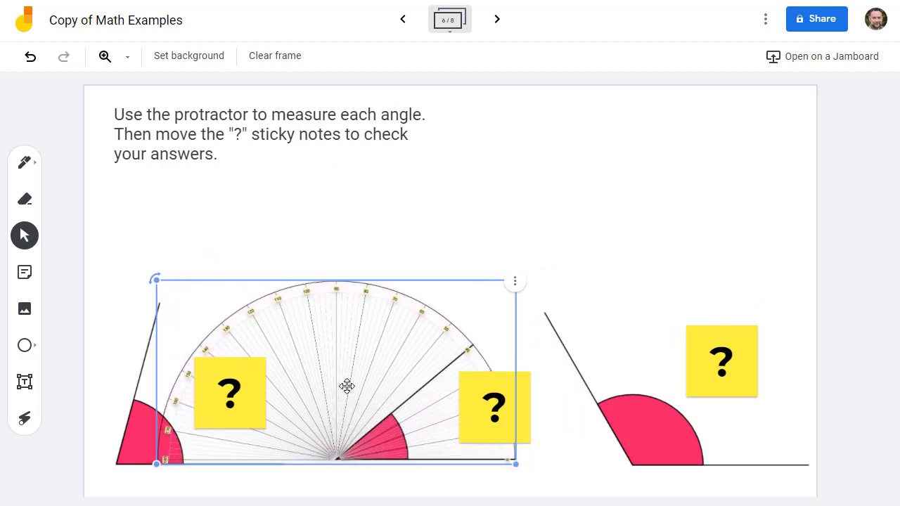
pyautogui.click(566, 423)
pyautogui.moveTo(523, 391); pyautogui.dragTo(527, 242)
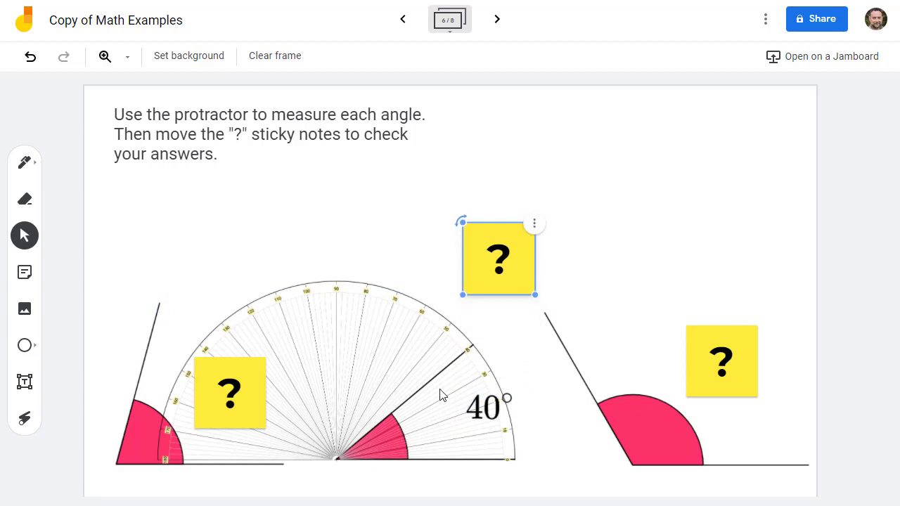
pyautogui.click(538, 420)
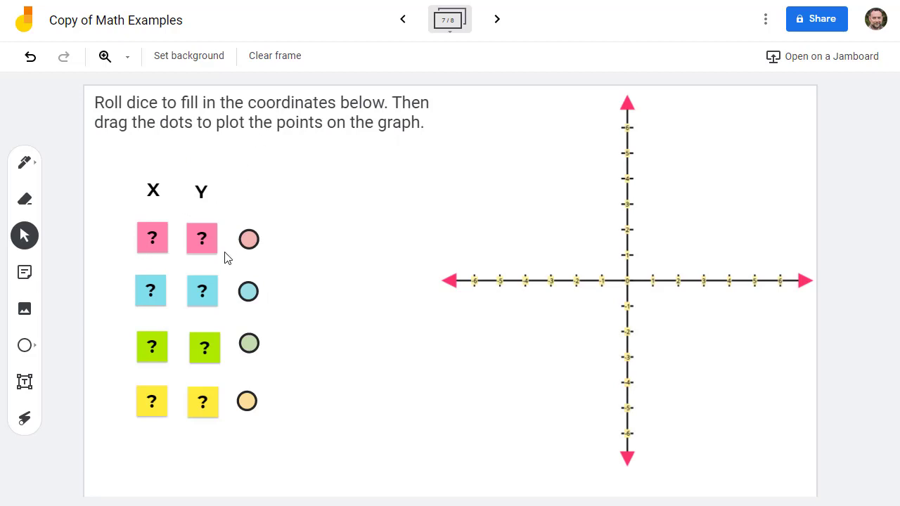
# - Change the pink X and Y stickies to 2 and 3, then plot the pink dot at (2,3)
pyautogui.doubleClick(158, 243)
pyautogui.moveTo(311, 221); pyautogui.dragTo(248, 219)
pyautogui.write('2')
pyautogui.click(581, 330)
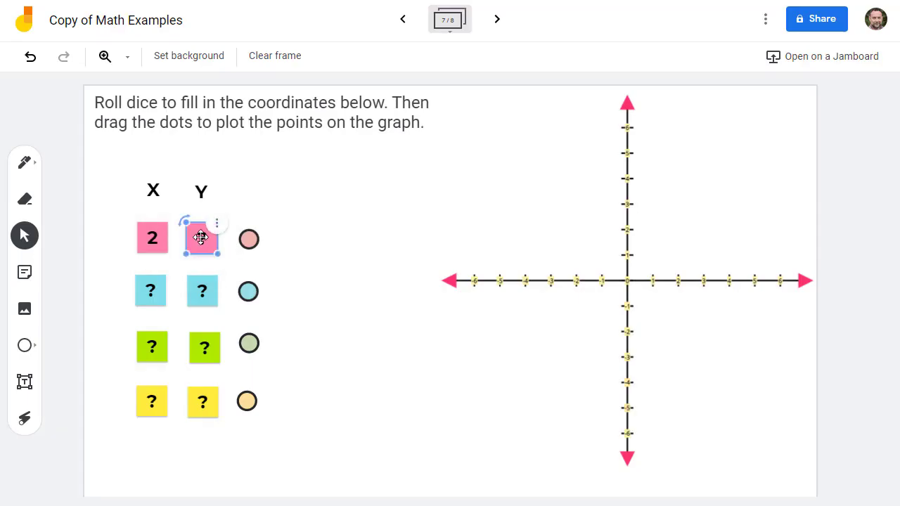
pyautogui.doubleClick(200, 237)
pyautogui.moveTo(342, 220); pyautogui.dragTo(257, 216)
pyautogui.write('3')
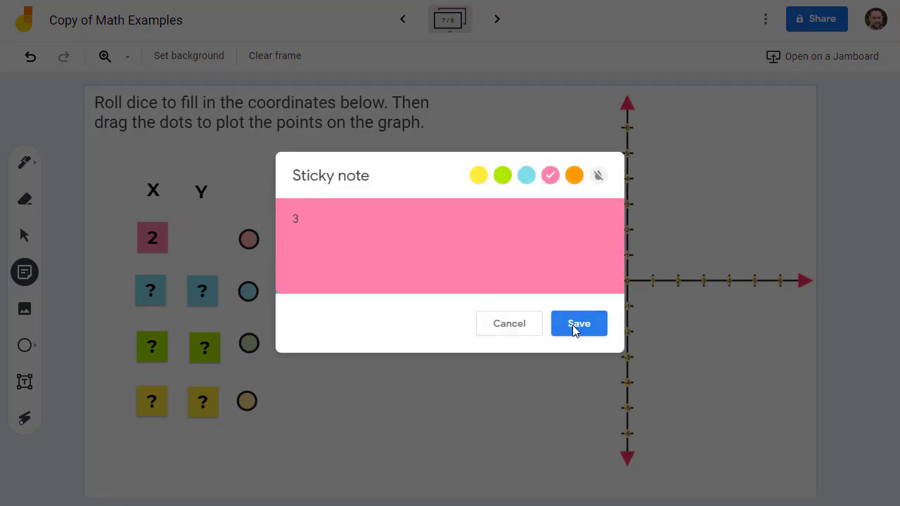
pyautogui.click(572, 325)
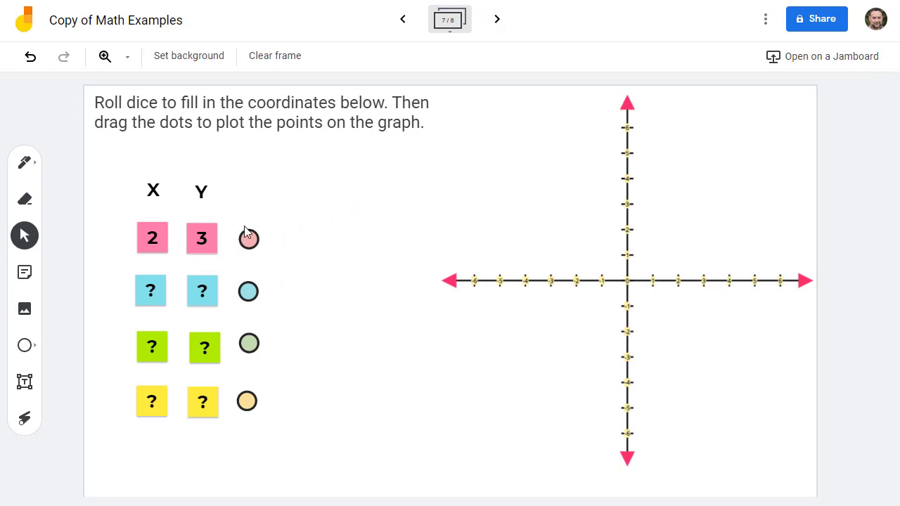
pyautogui.moveTo(250, 243); pyautogui.dragTo(674, 202)
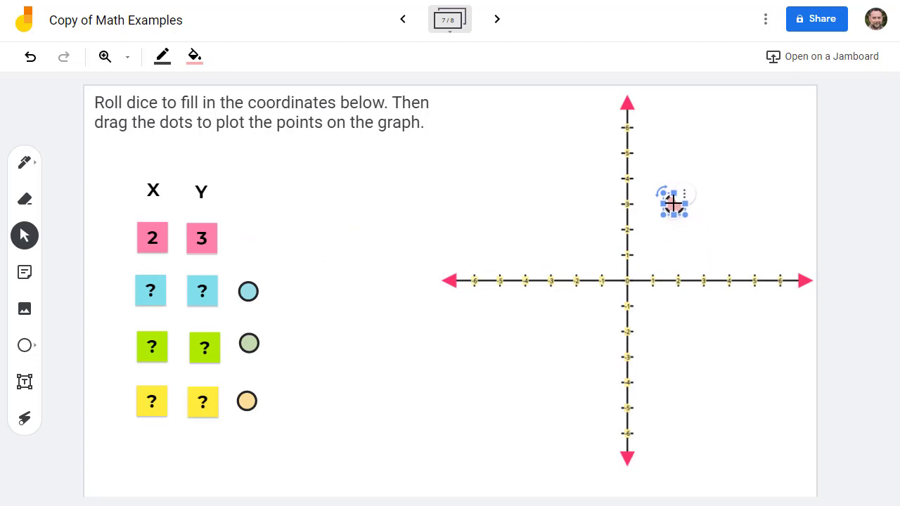
pyautogui.click(774, 237)
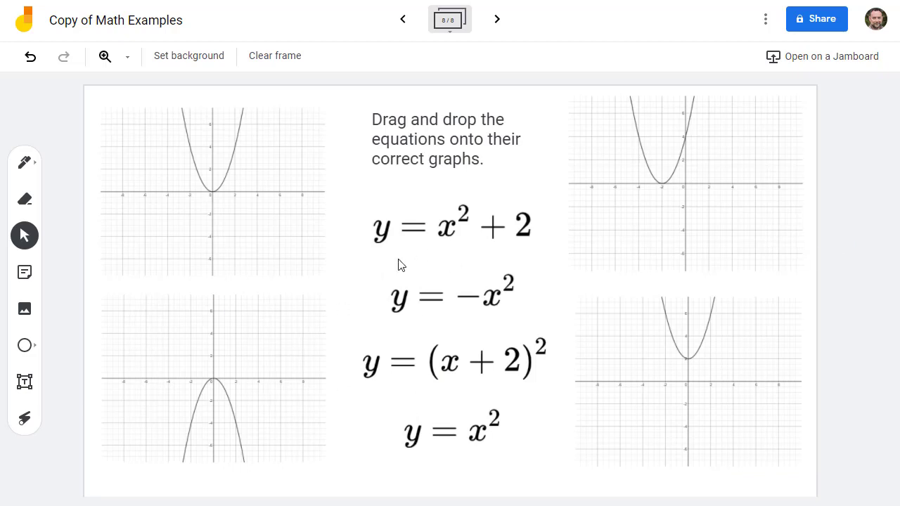
# - Drag the y = x² + 2 equation onto the bottom-right parabola with vertex (0, 2)
pyautogui.moveTo(446, 234); pyautogui.dragTo(684, 436)
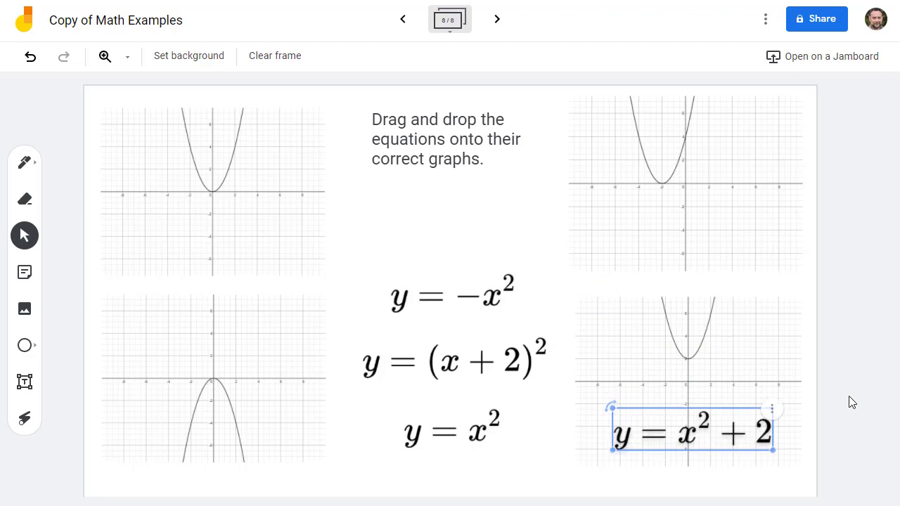